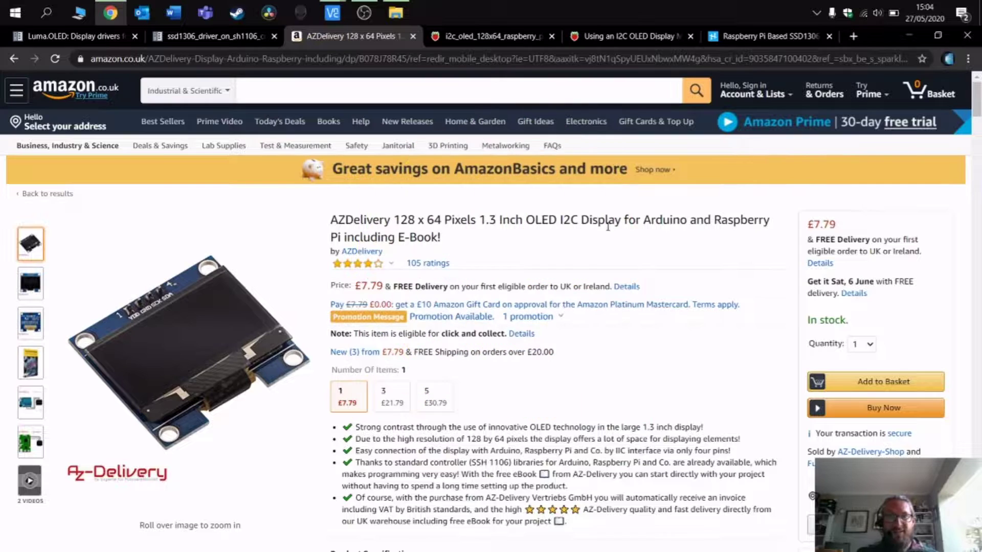
# - Highlight 'Arduino and Raspberry' in the article title, then the SSH 1106 controller name
pyautogui.moveTo(636, 222); pyautogui.dragTo(761, 225)
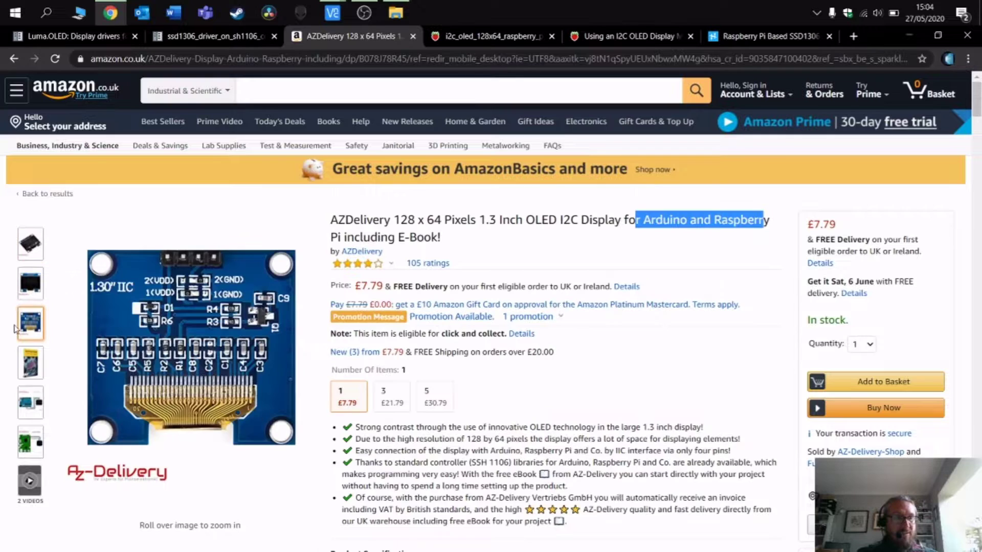
pyautogui.moveTo(18, 404)
pyautogui.moveTo(20, 444)
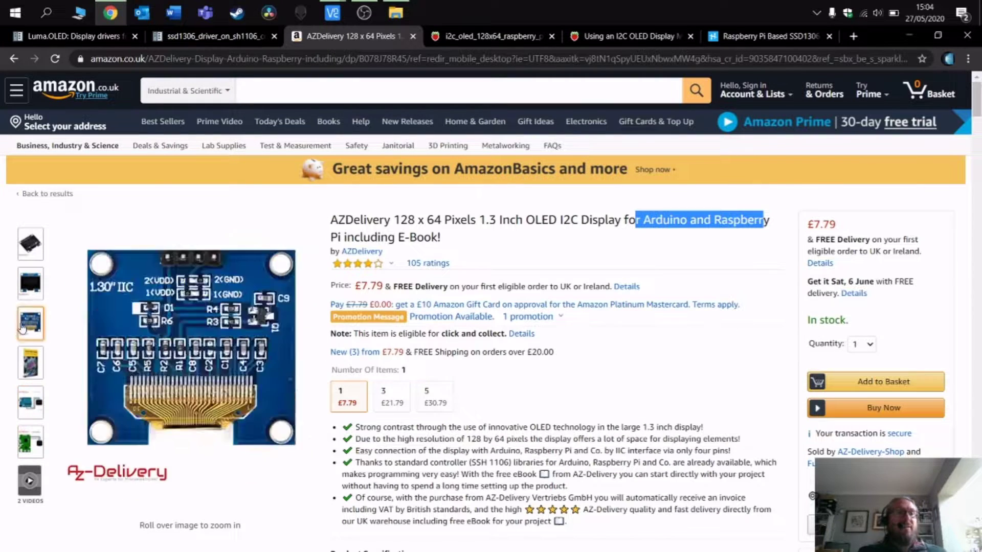
pyautogui.moveTo(33, 257)
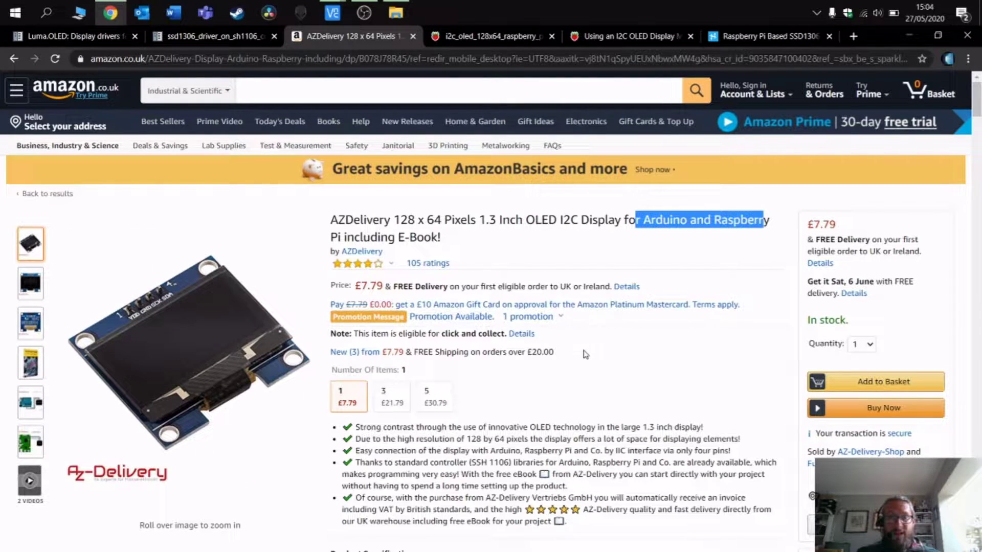
pyautogui.scroll(-1, 585, 354)
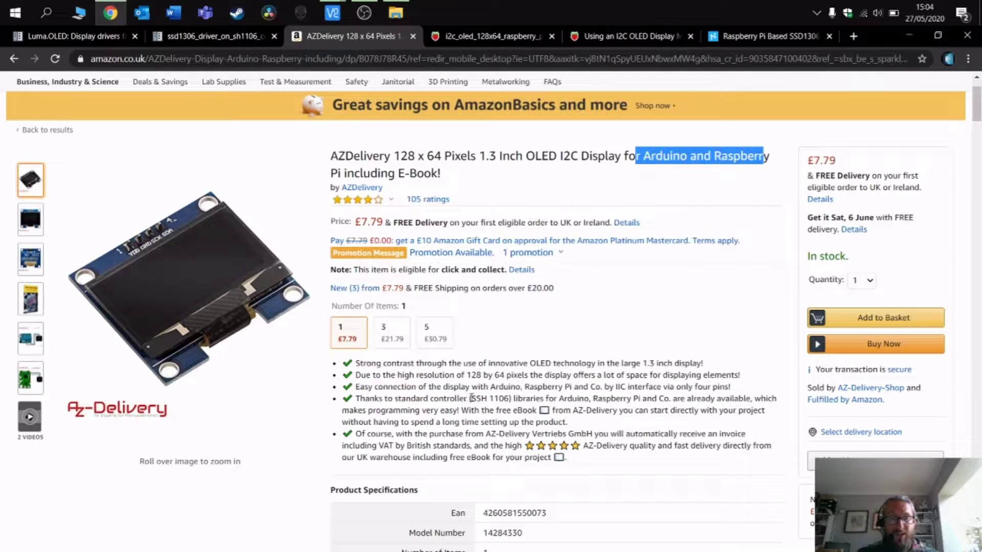
pyautogui.click(471, 398)
pyautogui.moveTo(472, 398); pyautogui.dragTo(510, 398)
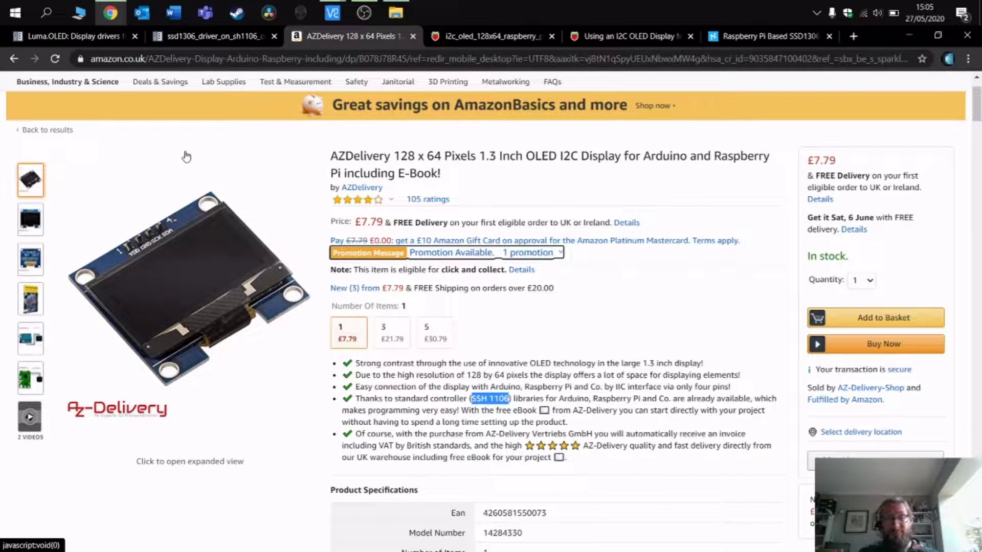
# - Switch to the i2c_oled_128x64_raspberry_pi_wiring diagram tab
pyautogui.moveTo(169, 224)
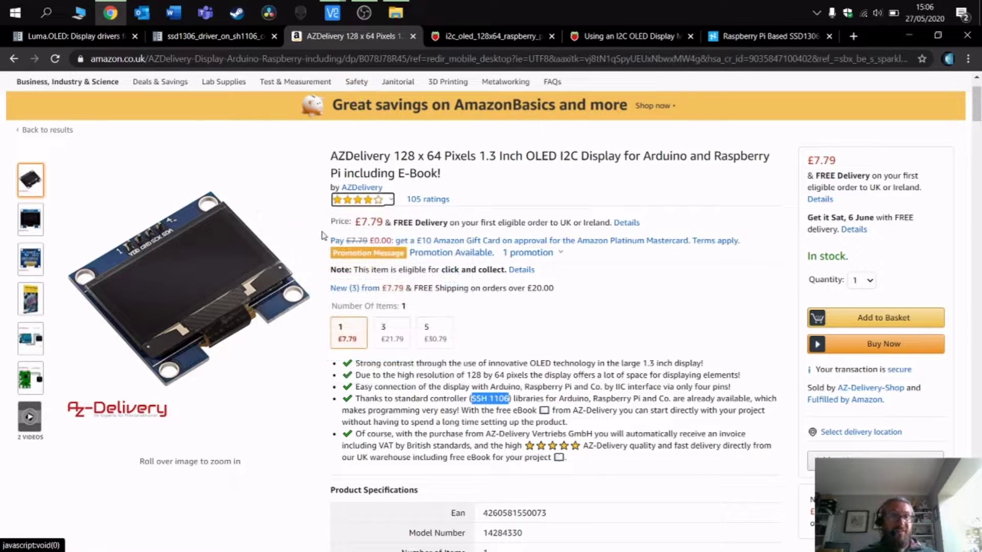
pyautogui.moveTo(205, 234)
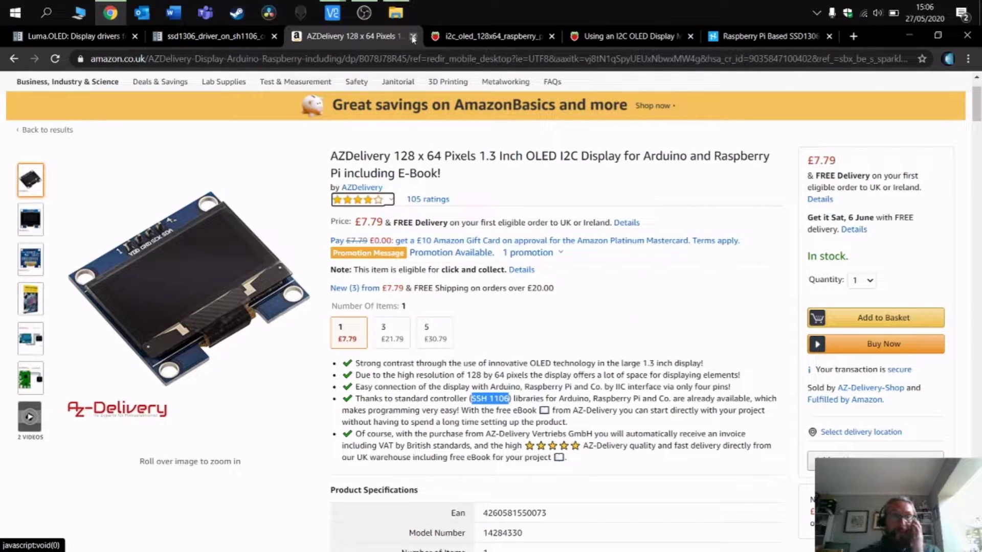
pyautogui.click(511, 37)
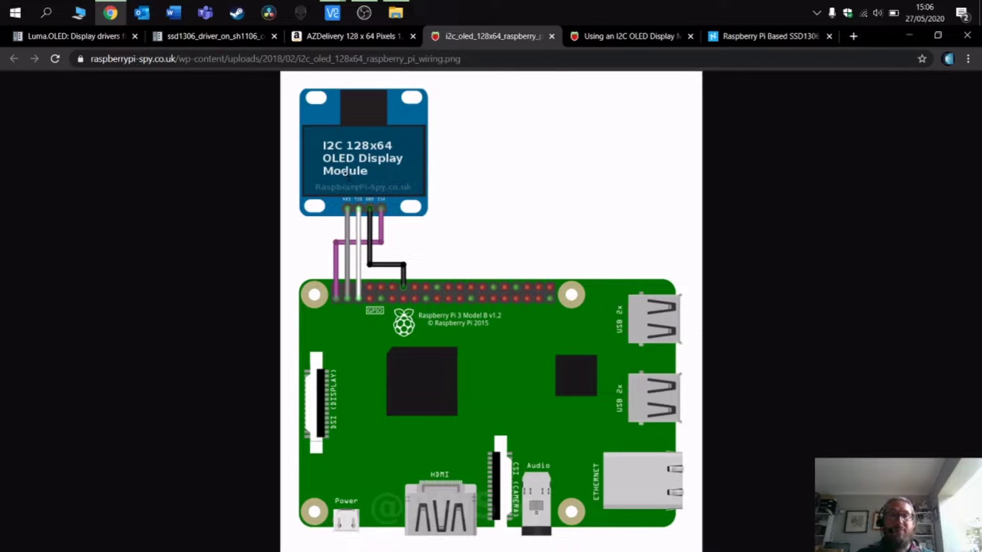
# - Close the wiring-diagram tab
pyautogui.click(551, 36)
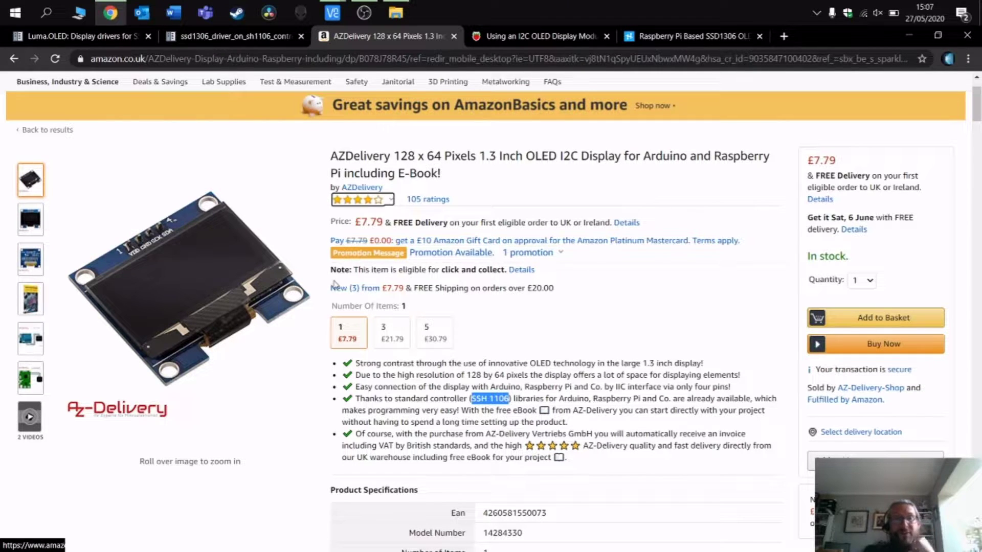
# - Scroll the Amazon listing, view the SSD1306-on-SH1106 image, then switch to the I2C OLED article
pyautogui.scroll(-3, 336, 276)
pyautogui.scroll(-5, 338, 274)
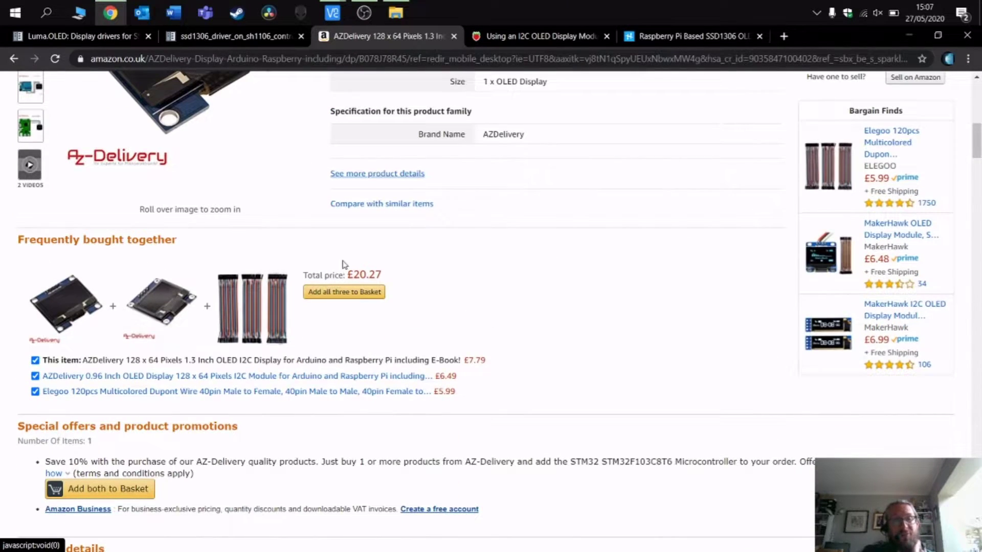
pyautogui.scroll(5, 344, 265)
pyautogui.click(252, 39)
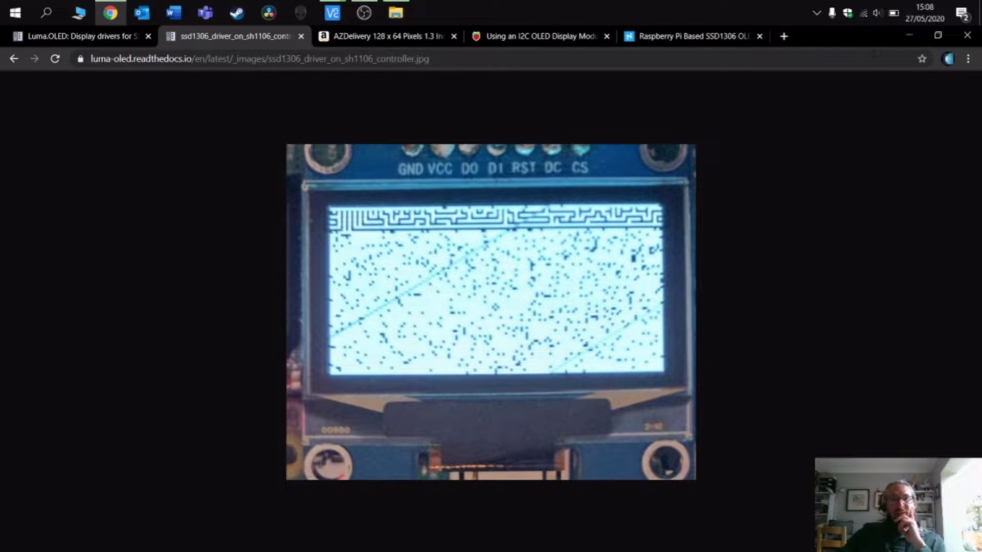
pyautogui.click(566, 38)
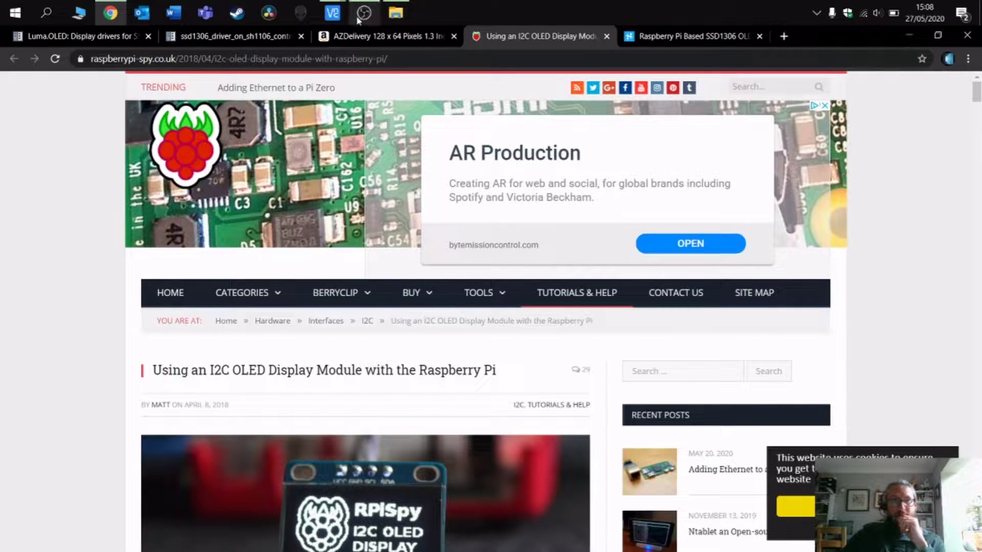
# - On the remote Pi desktop, open Raspberry menu > Preferences > Raspberry Pi Configuration
pyautogui.moveTo(339, 17)
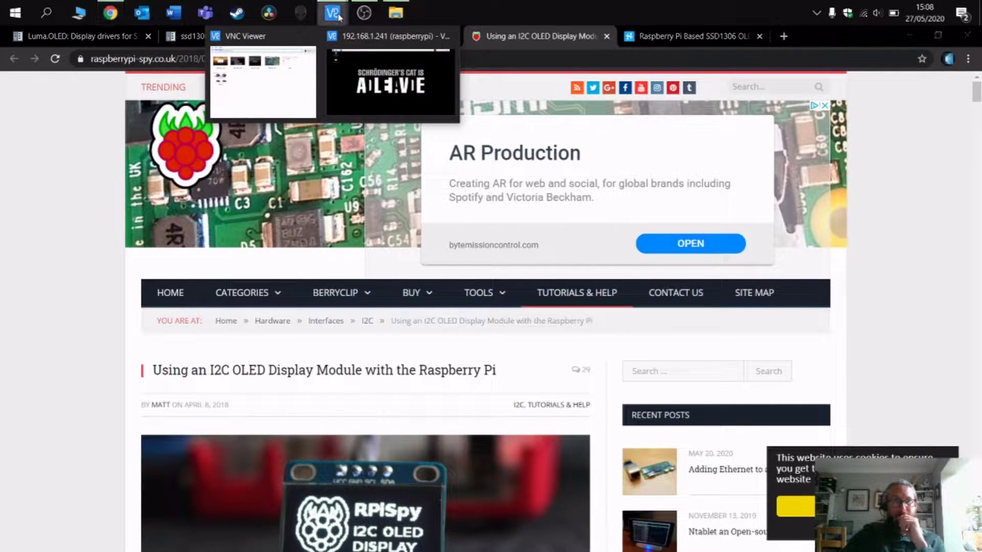
pyautogui.click(375, 73)
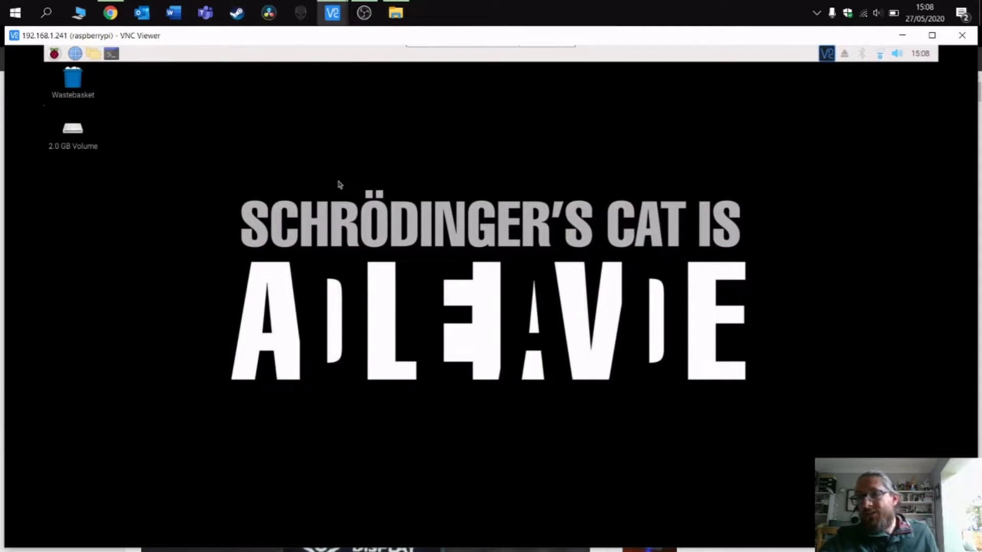
pyautogui.click(54, 53)
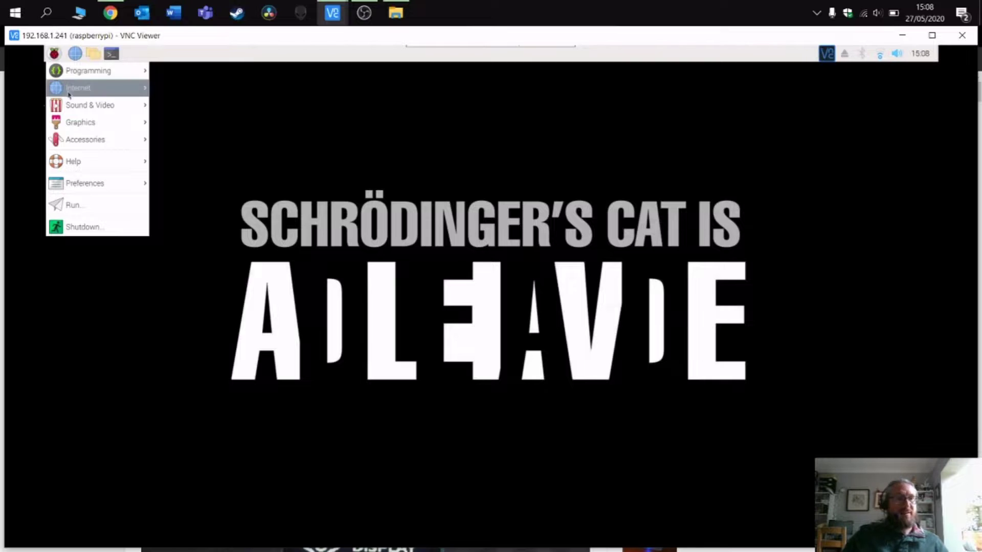
pyautogui.moveTo(102, 183)
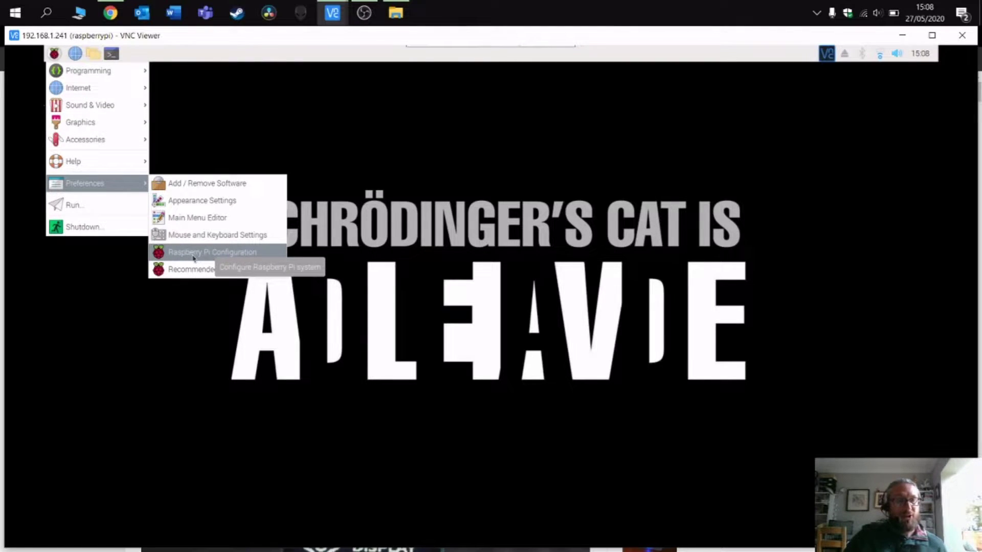
pyautogui.click(233, 258)
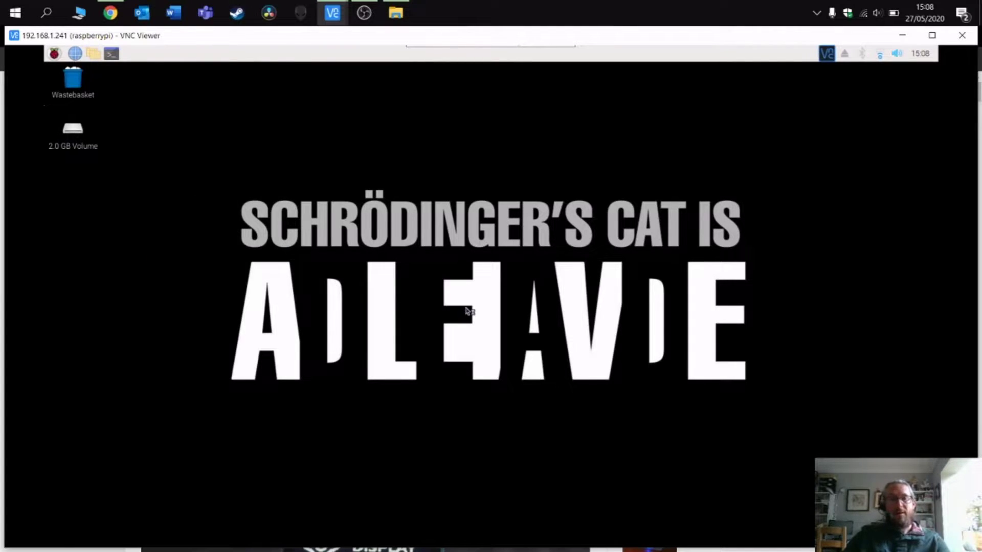
# - Set I2C to Enabled on the Interfaces tab and confirm with OK
pyautogui.click(492, 225)
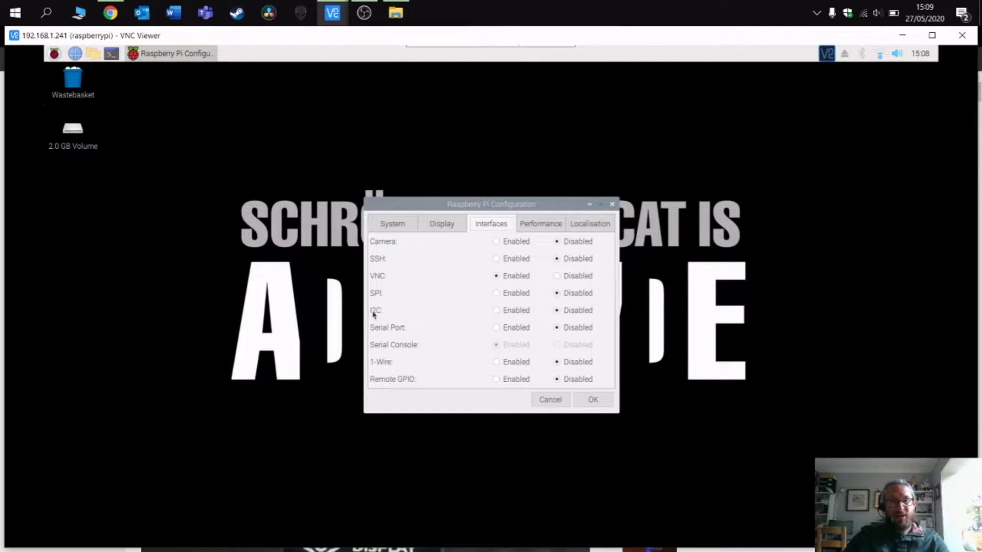
pyautogui.click(497, 311)
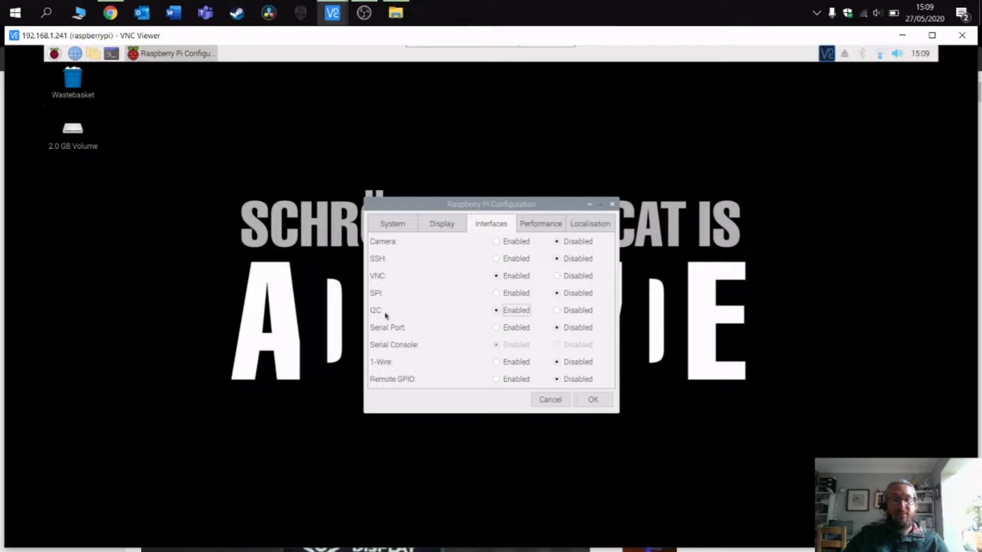
pyautogui.click(600, 404)
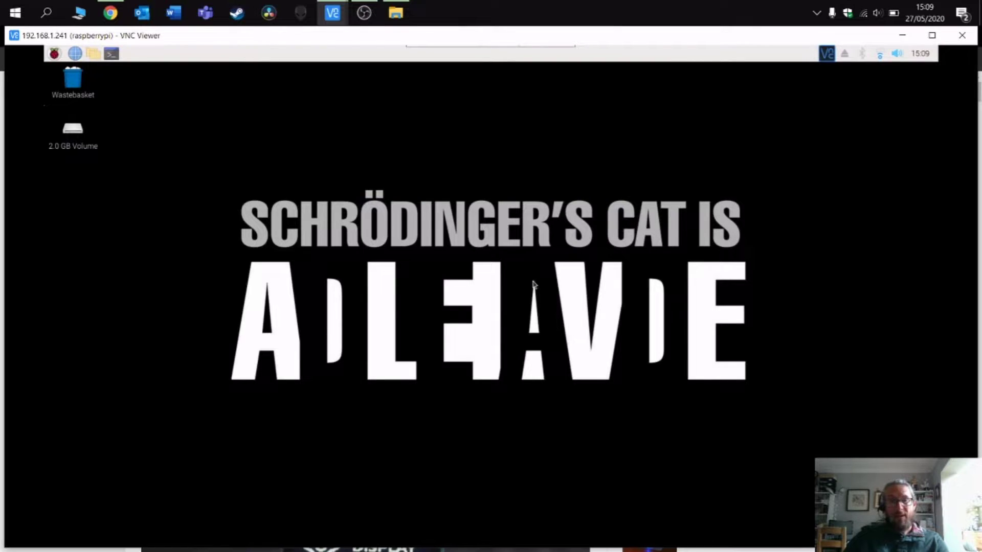
pyautogui.click(54, 53)
# - Open a new terminal on the Pi and enlarge its text size several times
pyautogui.click(94, 226)
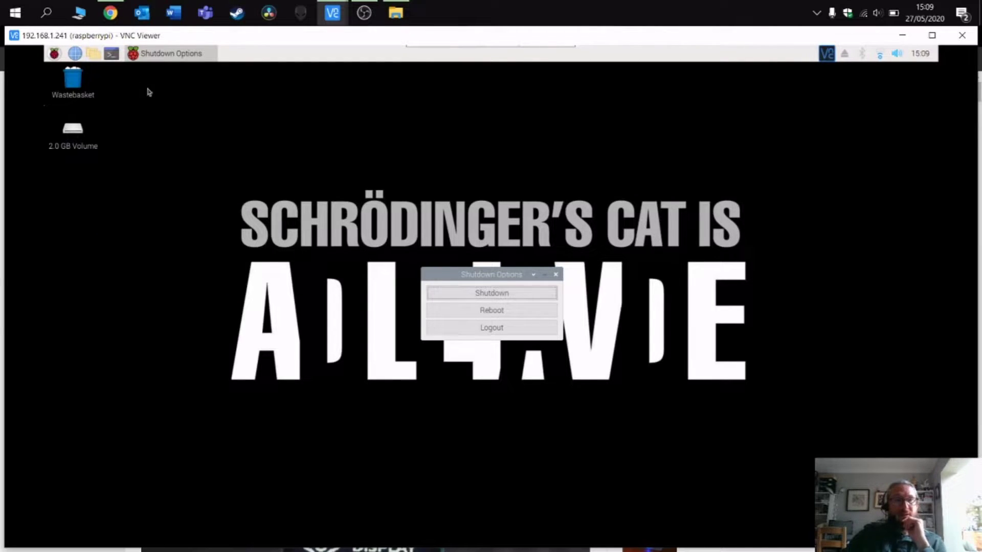
pyautogui.click(116, 60)
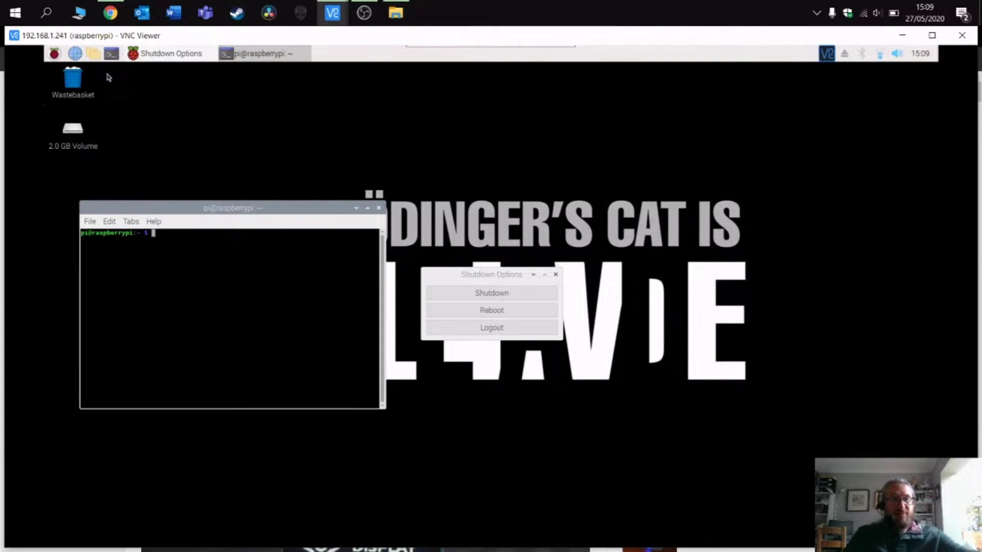
pyautogui.click(109, 222)
pyautogui.moveTo(131, 221)
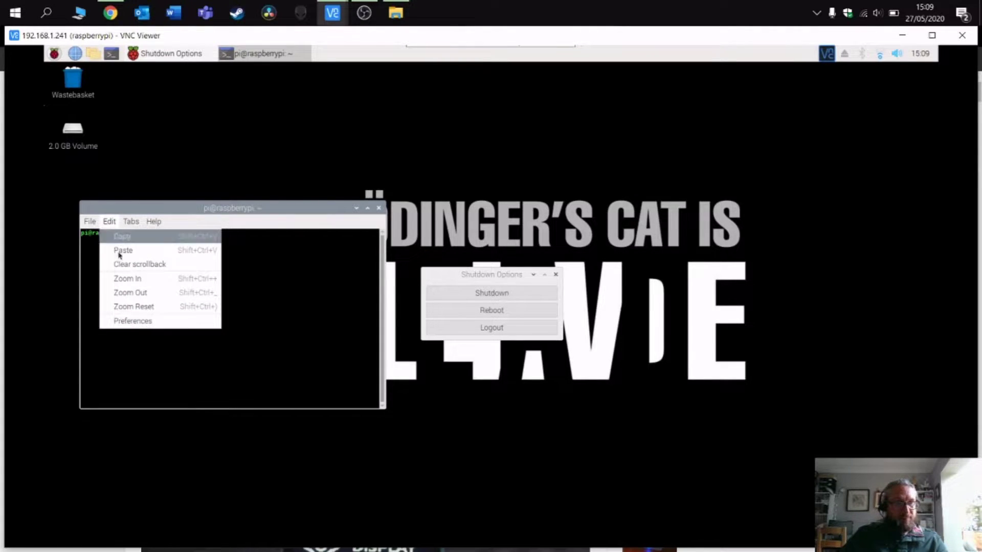
pyautogui.click(128, 278)
pyautogui.click(109, 223)
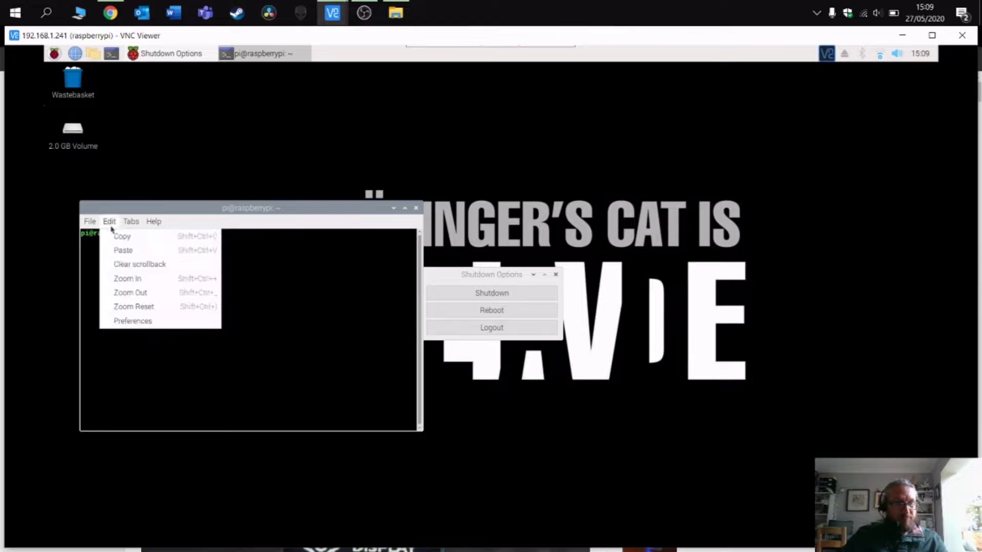
pyautogui.click(132, 278)
pyautogui.click(111, 224)
pyautogui.click(127, 277)
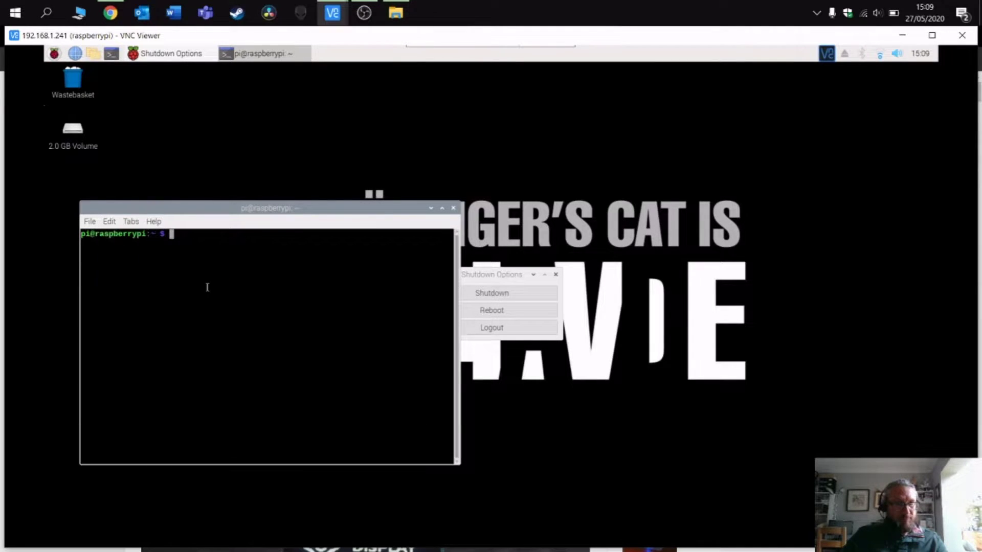
# - Rerun i2cdetect -y 1 from command history and highlight the detected 3c address
pyautogui.press('Up')
pyautogui.press('Up')
pyautogui.press('Up')
pyautogui.press('Up')
pyautogui.press('Up')
pyautogui.press('Up')
pyautogui.press('Up')
pyautogui.press('Up')
pyautogui.press('Up')
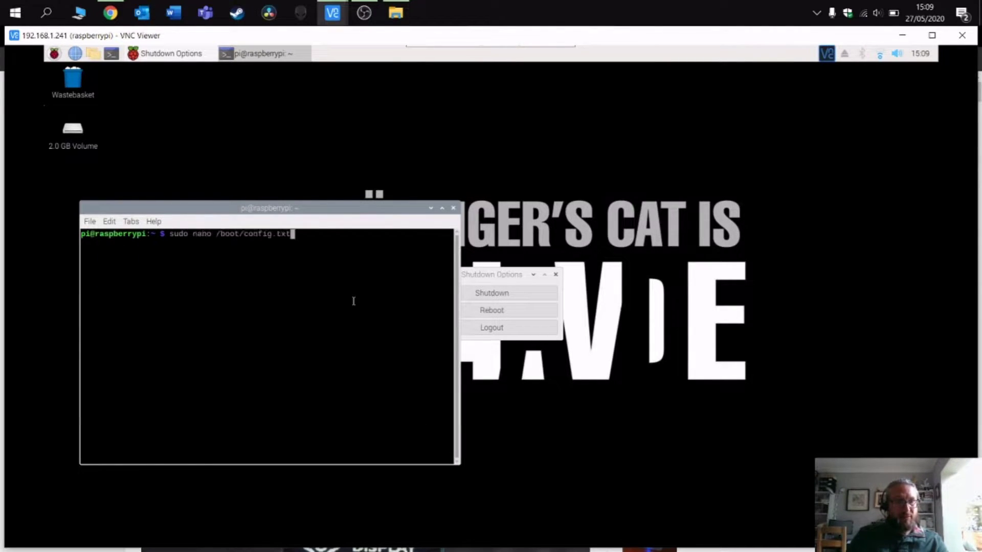
pyautogui.press('Up')
pyautogui.press('Up')
pyautogui.press('Up')
pyautogui.press('Up')
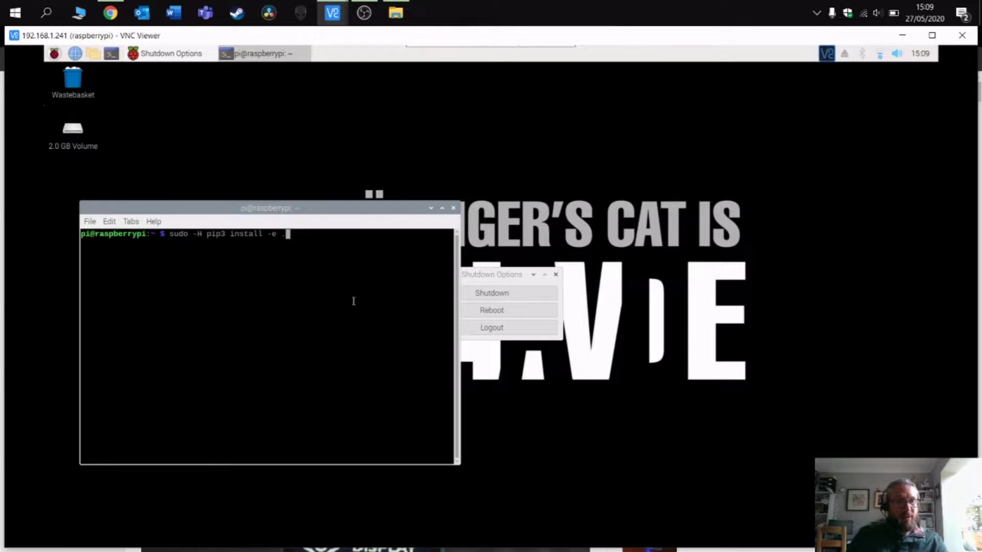
pyautogui.press('Up')
pyautogui.press('Up')
pyautogui.press('Up')
pyautogui.press('Up')
pyautogui.press('Up')
pyautogui.press('Up')
pyautogui.press('Up')
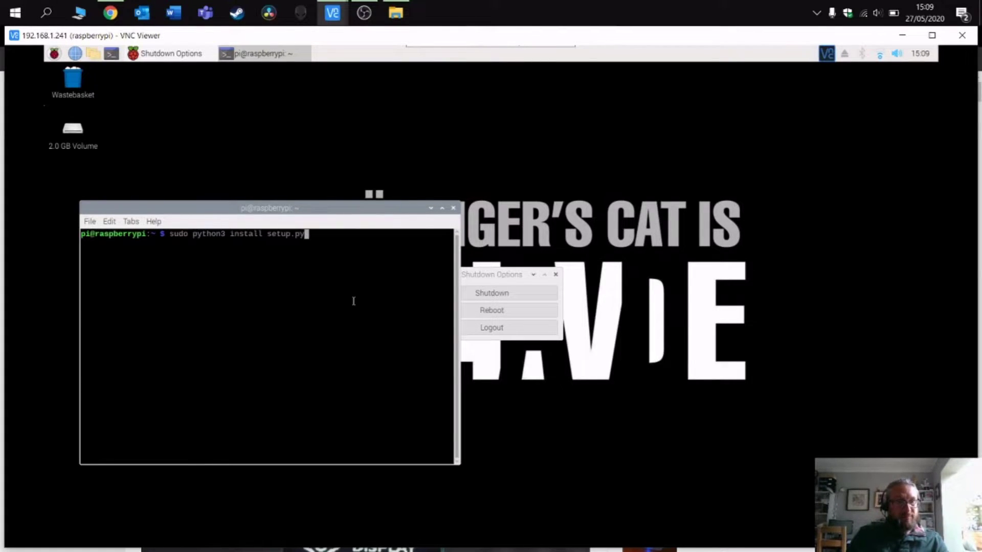
pyautogui.press('Up')
pyautogui.press('Up')
pyautogui.press('Up')
pyautogui.press('Up')
pyautogui.press('Up')
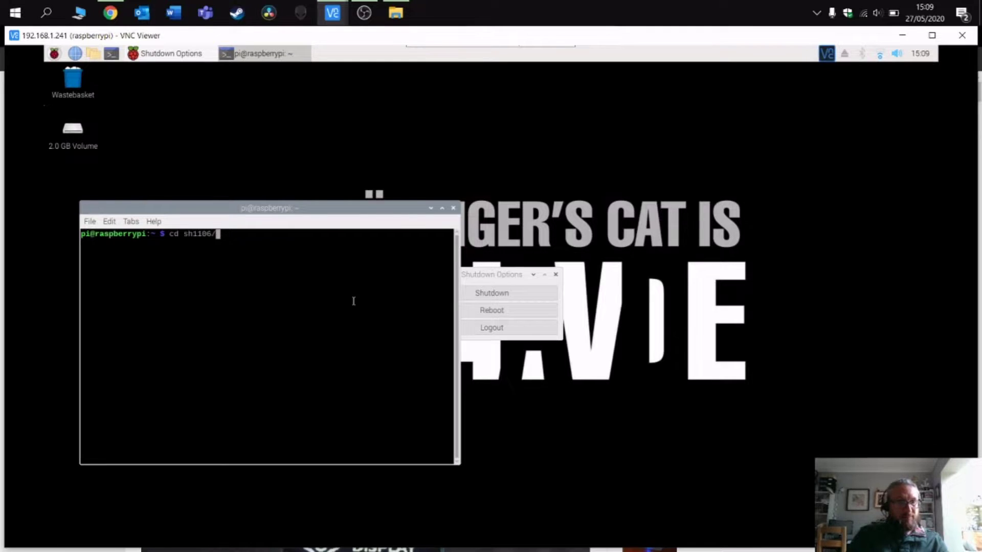
pyautogui.press('Up')
pyautogui.press('Up')
pyautogui.press('Up')
pyautogui.press('Up')
pyautogui.press('Up')
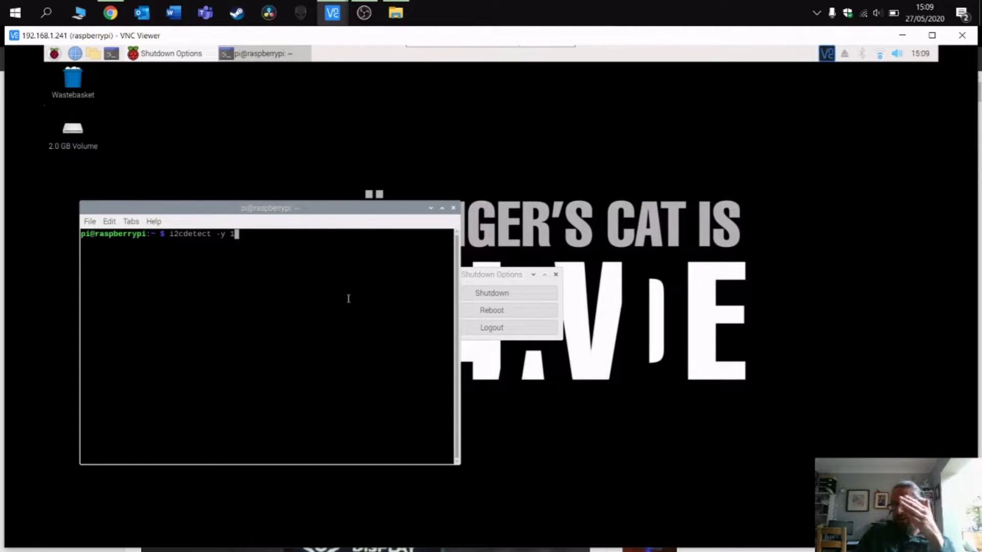
pyautogui.press('Return')
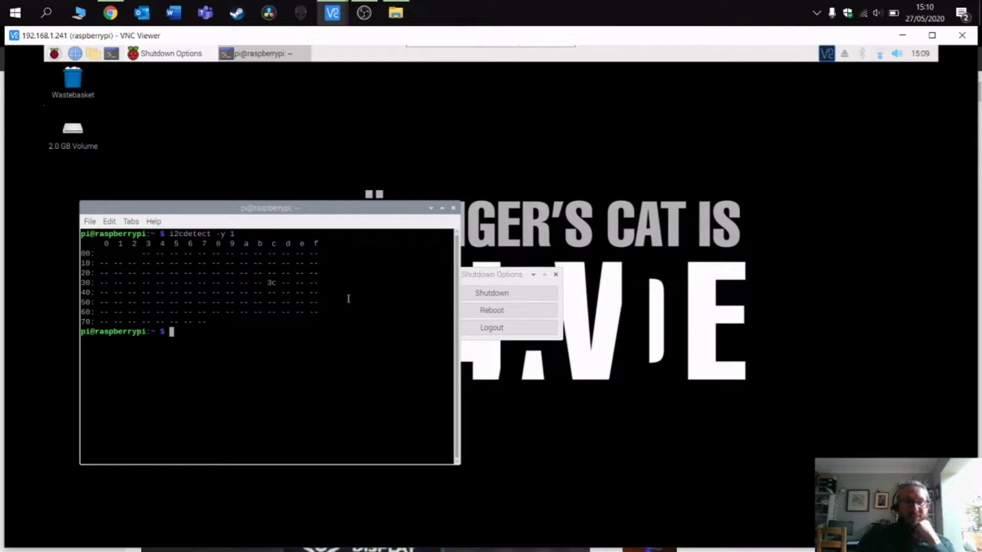
pyautogui.doubleClick(271, 282)
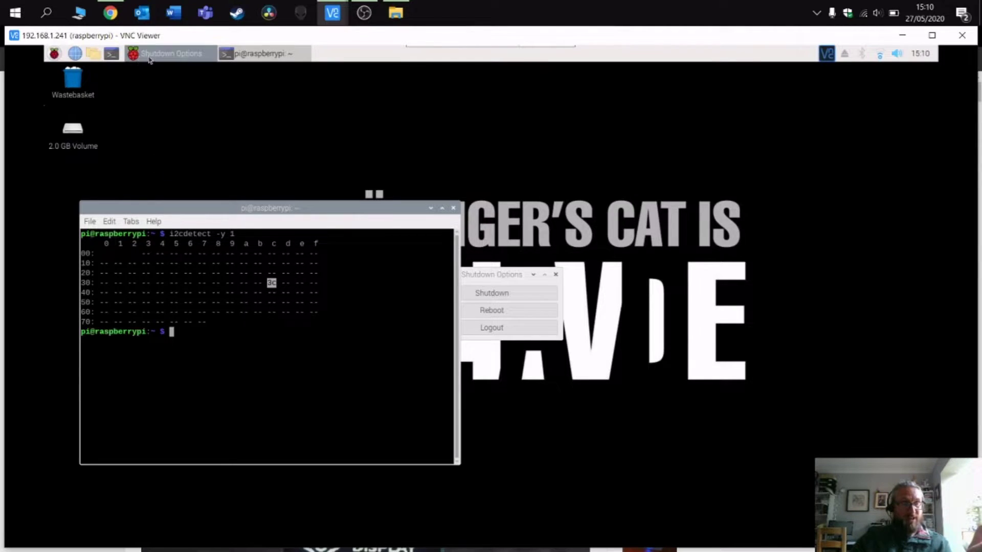
pyautogui.click(53, 56)
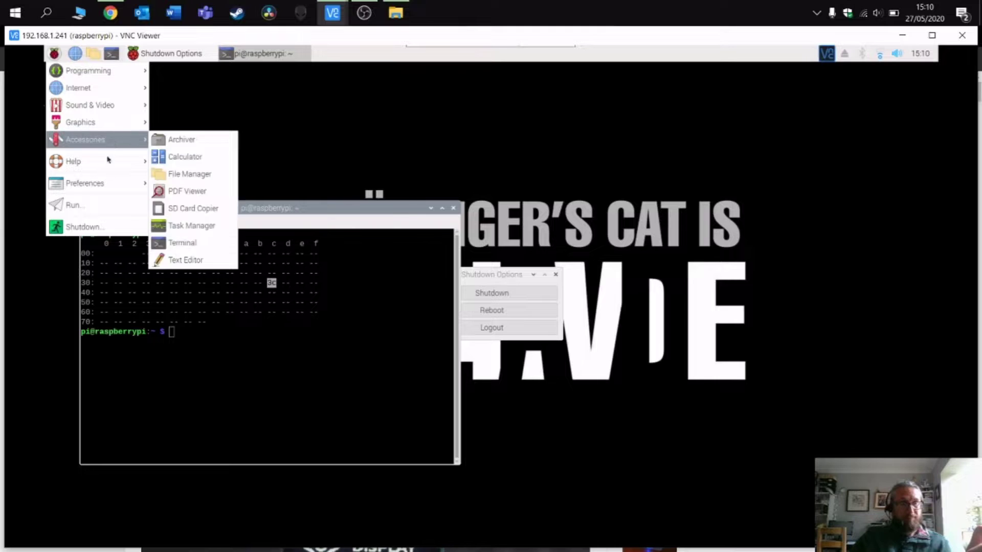
pyautogui.moveTo(112, 180)
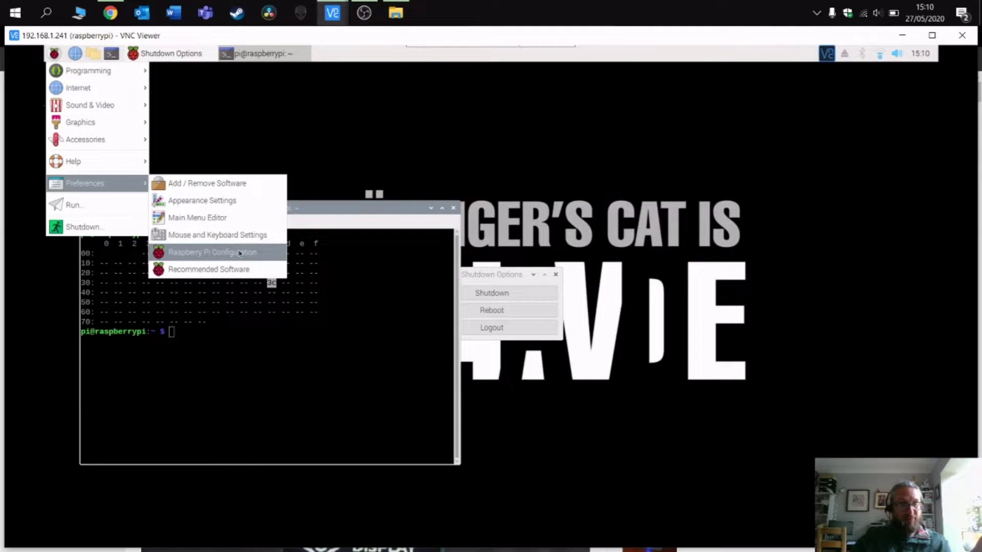
pyautogui.click(368, 343)
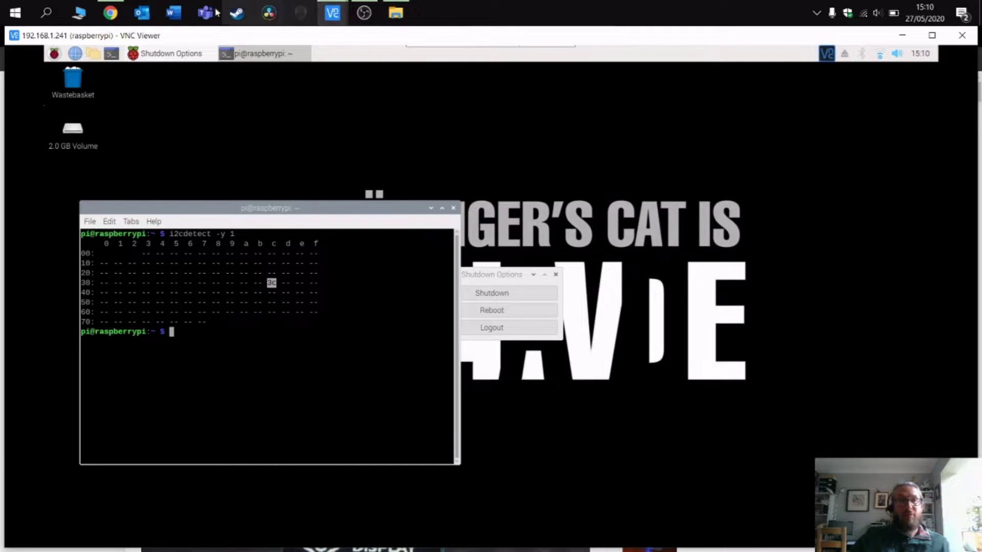
# - On the Luma.OLED docs tab, highlight the web address and the SSD1306 and SH1106 drivers
pyautogui.moveTo(115, 14)
pyautogui.click(110, 82)
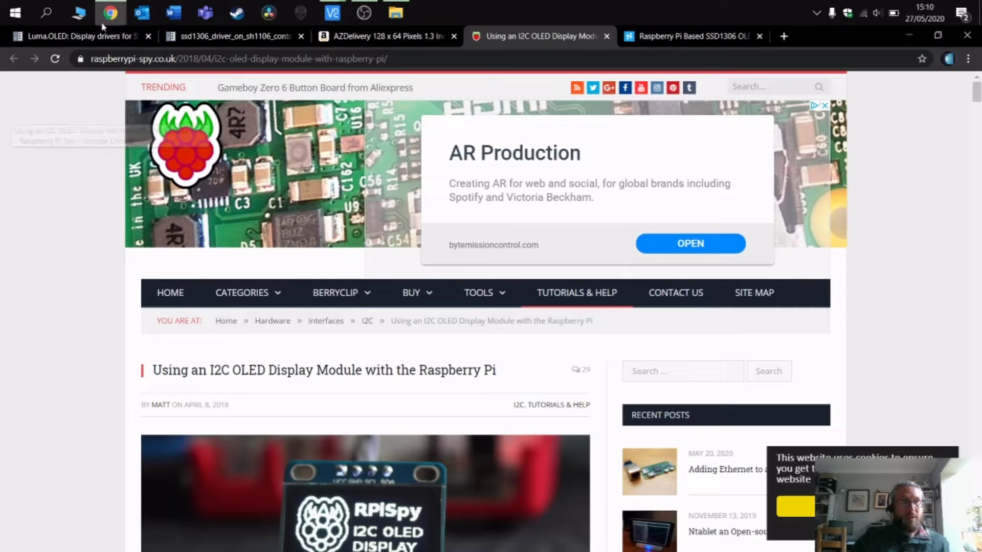
pyautogui.click(56, 37)
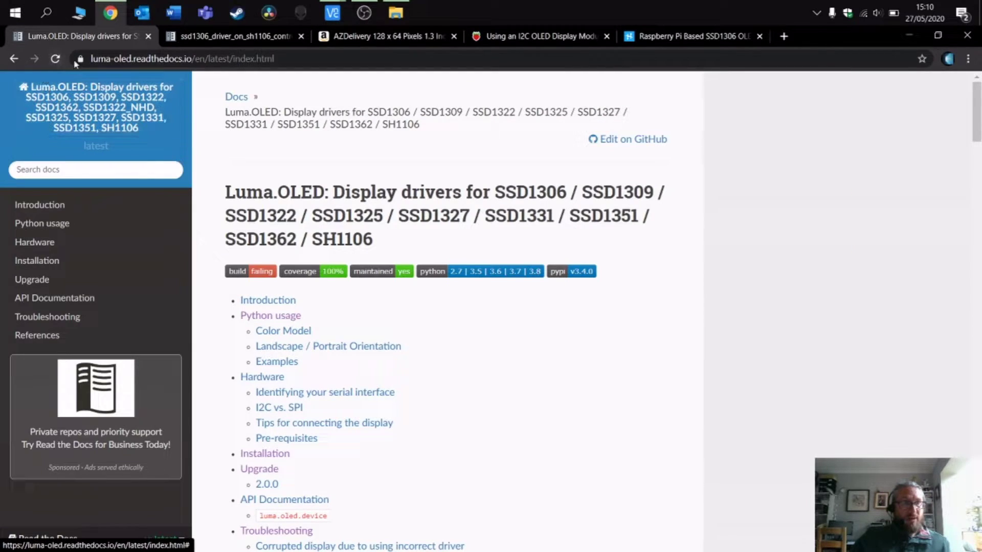
pyautogui.moveTo(91, 59); pyautogui.dragTo(333, 52)
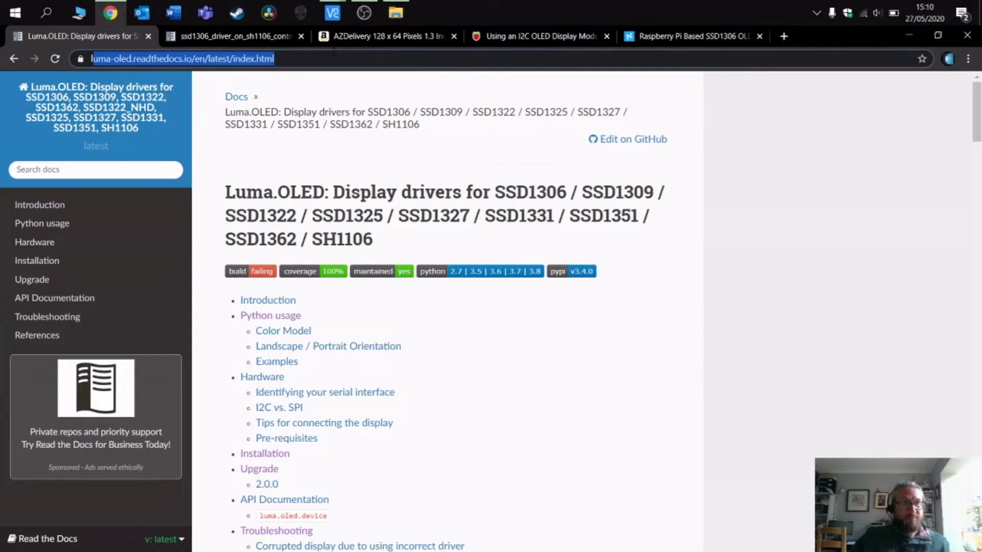
pyautogui.moveTo(333, 51); pyautogui.dragTo(333, 52)
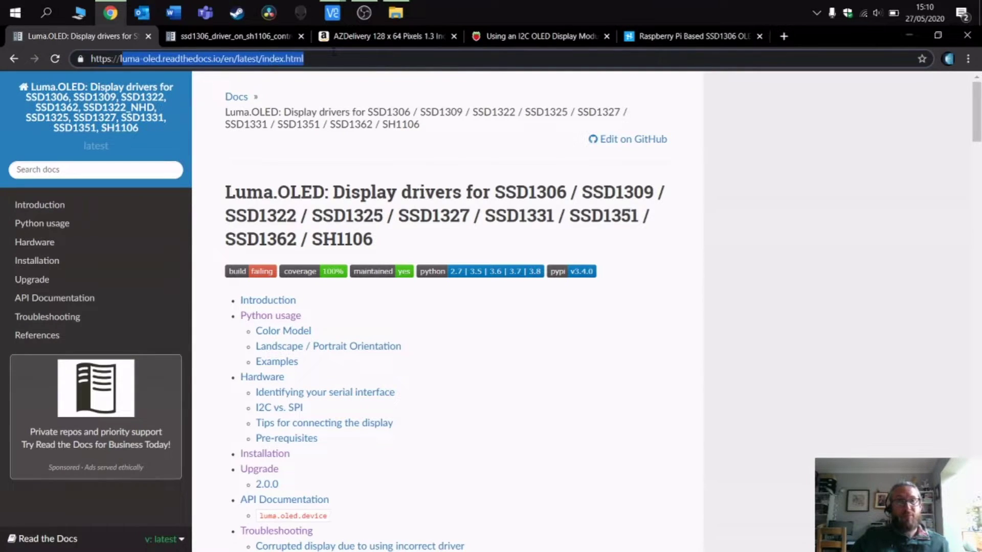
pyautogui.moveTo(226, 112); pyautogui.dragTo(638, 125)
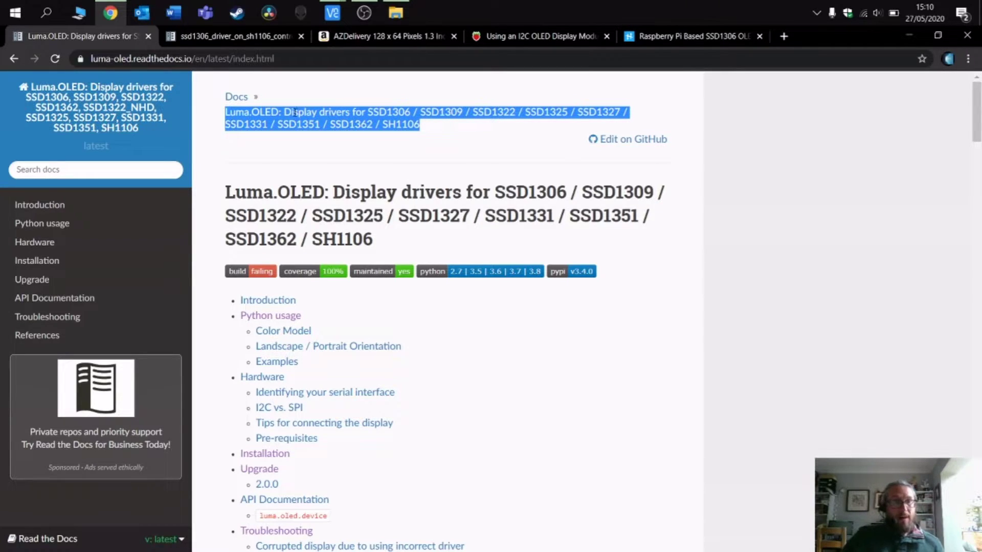
pyautogui.moveTo(368, 111); pyautogui.dragTo(412, 112)
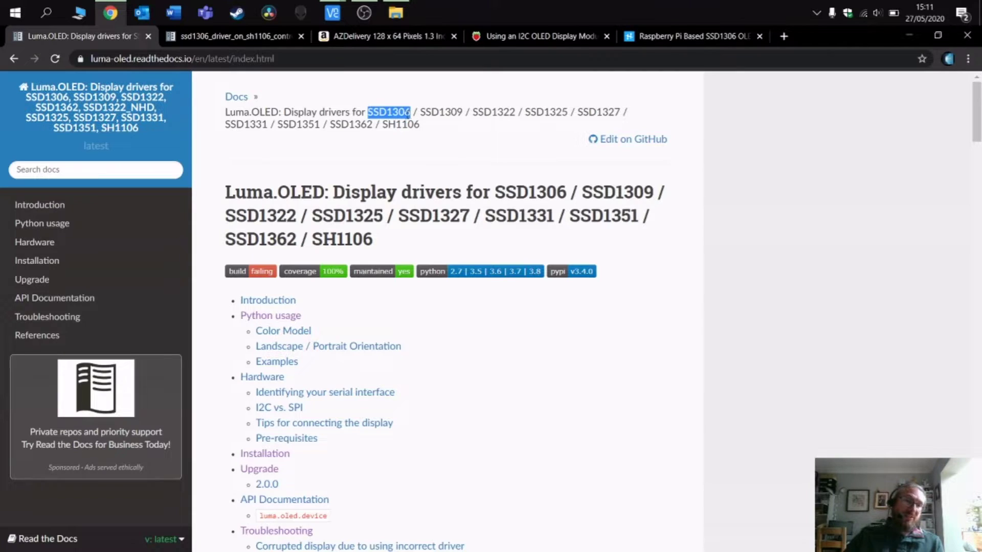
pyautogui.moveTo(388, 124); pyautogui.dragTo(425, 128)
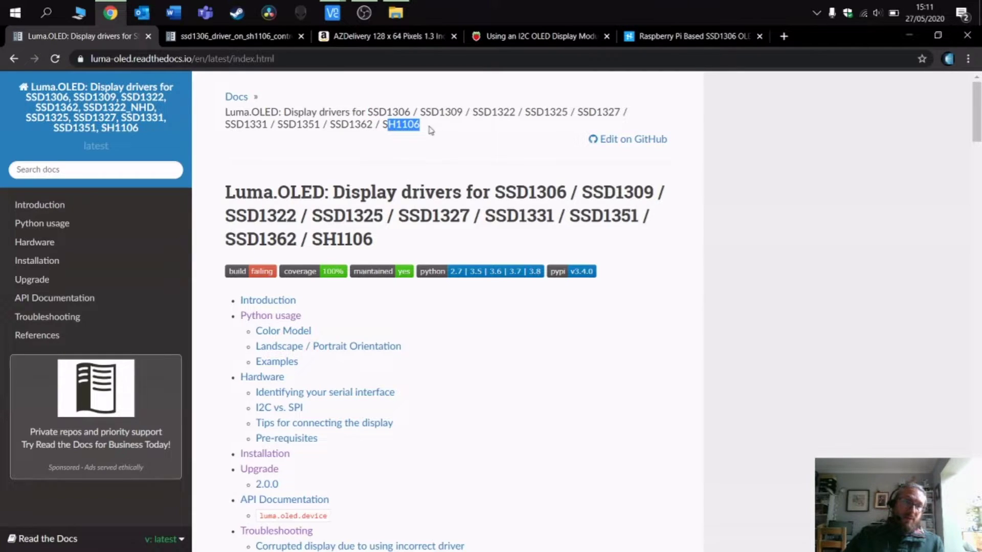
# - Go to the Installation page and select the first sudo apt install command line
pyautogui.click(23, 267)
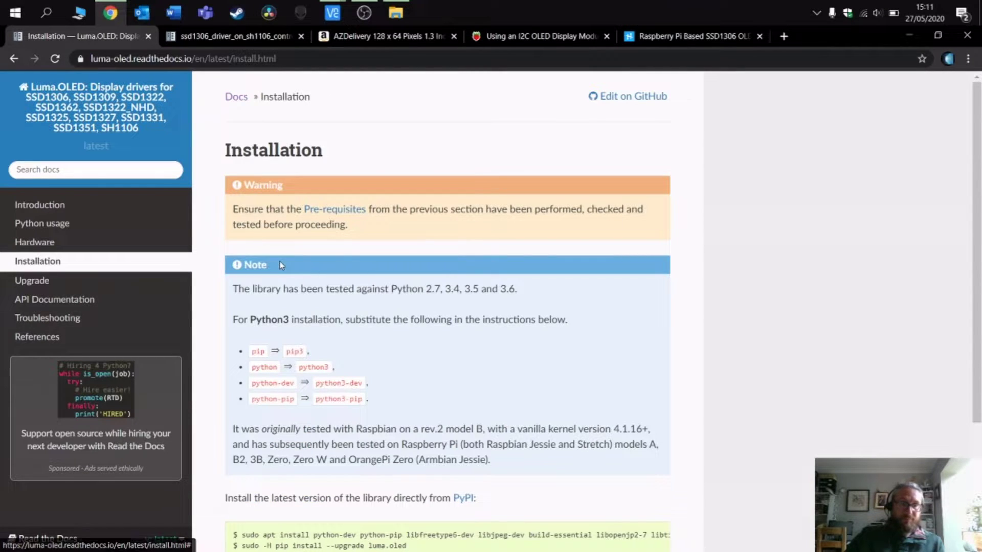
pyautogui.scroll(-3, 281, 262)
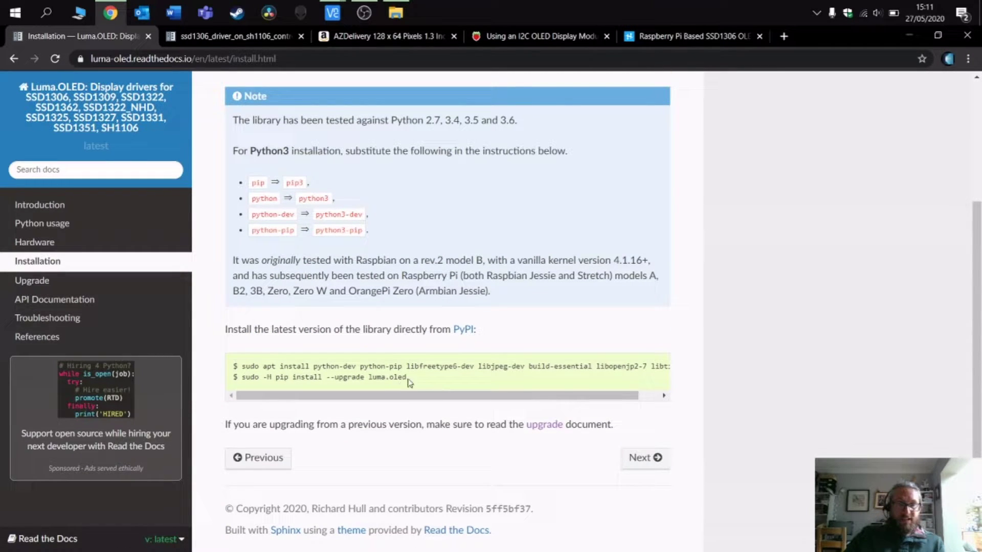
pyautogui.moveTo(242, 367); pyautogui.dragTo(419, 379)
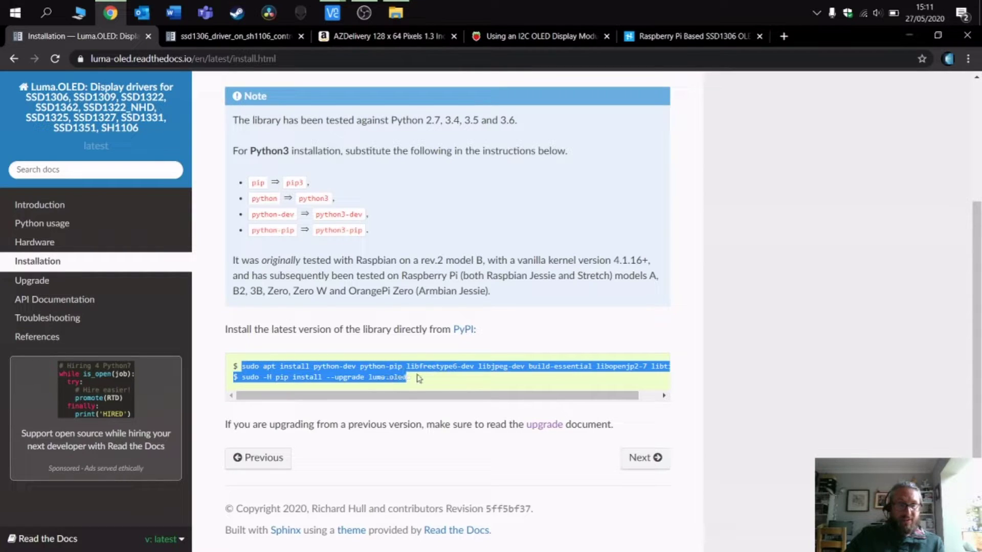
pyautogui.moveTo(244, 367); pyautogui.dragTo(721, 364)
pyautogui.hotkey('ctrl', 'c')
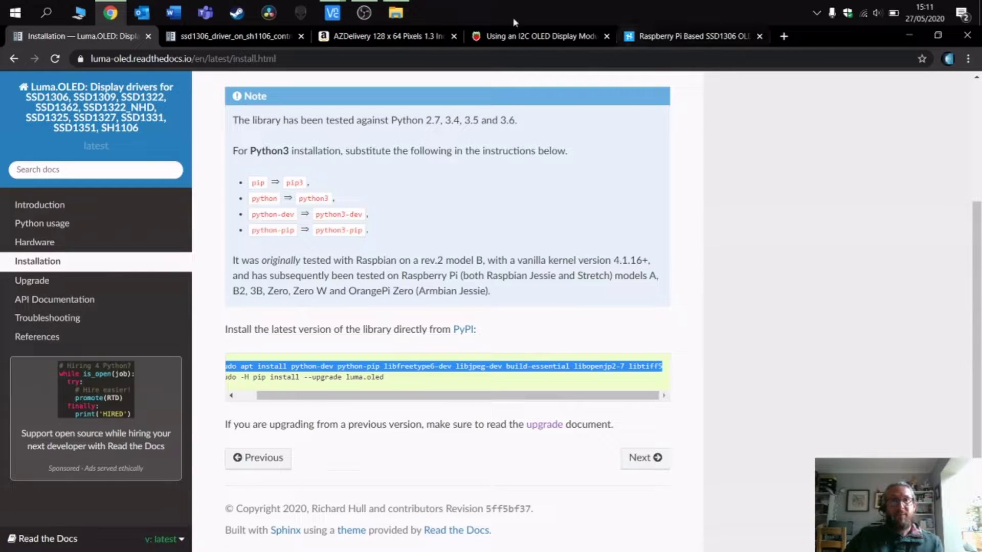
# - Paste the apt install command into the Pi terminal and widen the terminal window
pyautogui.click(333, 12)
pyautogui.click(341, 109)
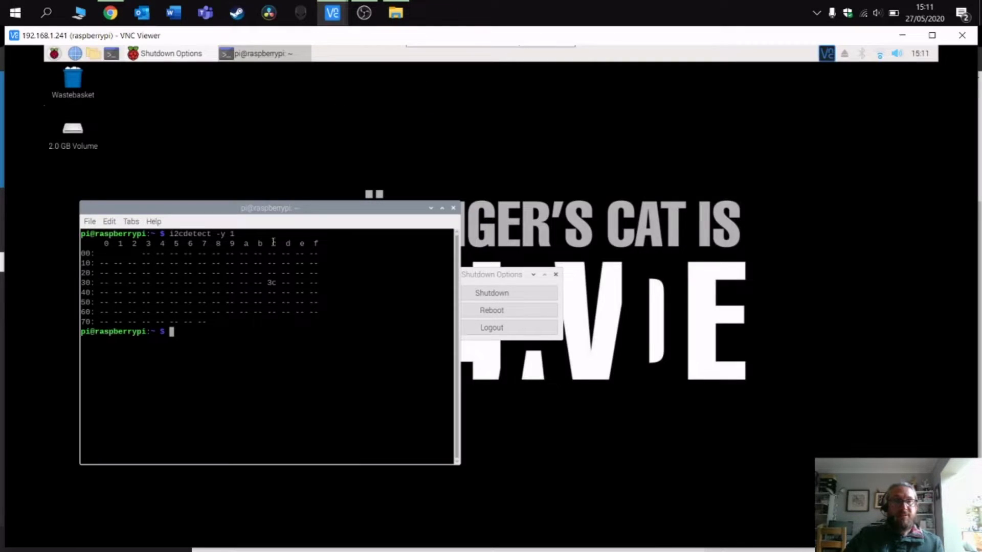
pyautogui.rightClick(172, 333)
pyautogui.click(204, 377)
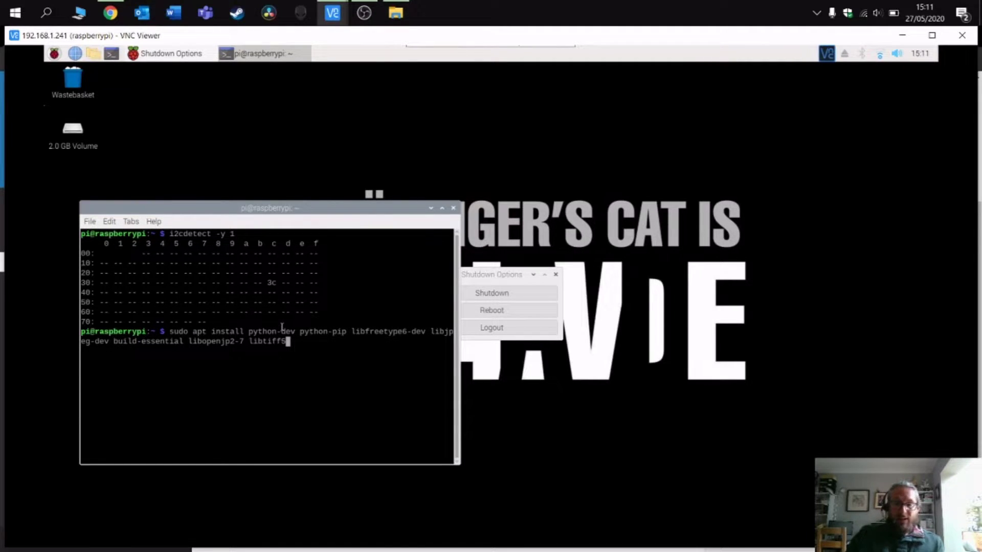
pyautogui.press('Up')
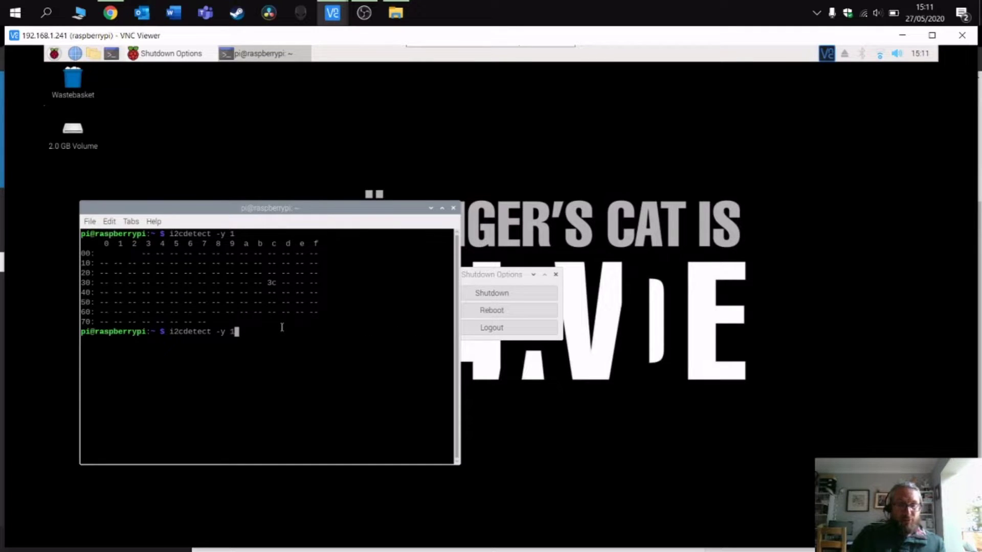
pyautogui.press('Down')
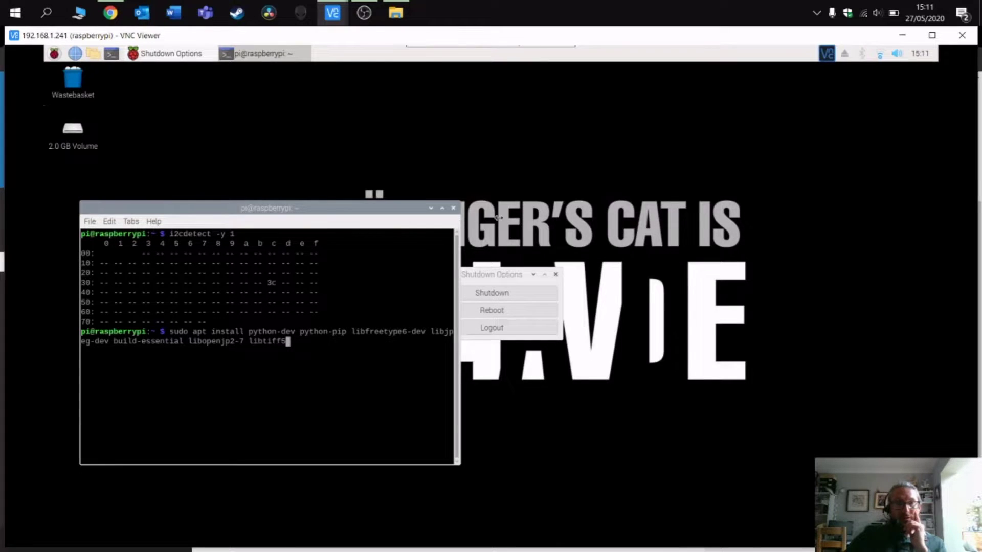
pyautogui.moveTo(460, 225); pyautogui.dragTo(664, 235)
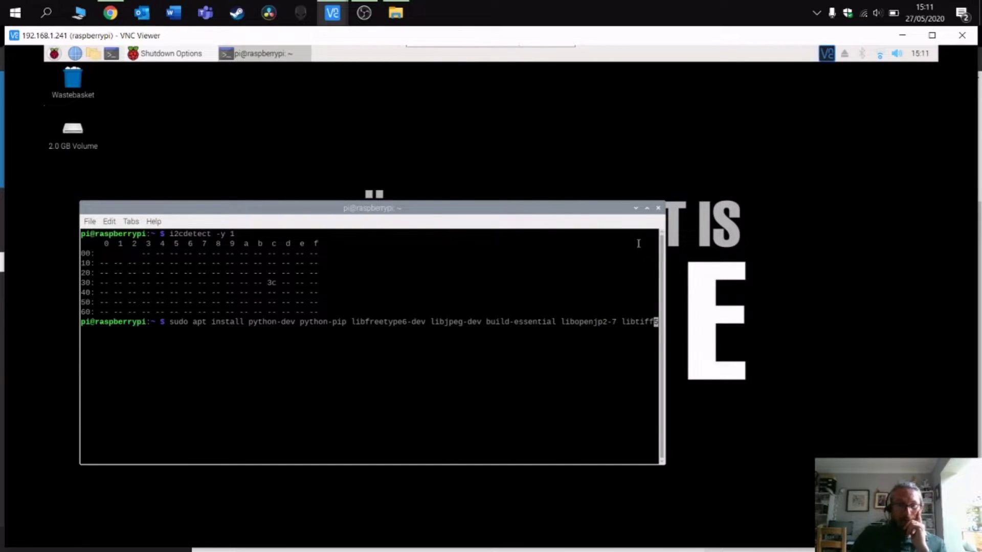
# - Change python-dev and python-pip to python3-dev and python3-pip, then run the install
pyautogui.press('Left')
pyautogui.press('Left')
pyautogui.press('Left')
pyautogui.press('Left')
pyautogui.press('Left')
pyautogui.press('Left')
pyautogui.press('Left')
pyautogui.press('Left')
pyautogui.press('Left')
pyautogui.press('Left')
pyautogui.press('Left')
pyautogui.press('Left')
pyautogui.press('Left')
pyautogui.press('Left')
pyautogui.press('Left')
pyautogui.press('Left')
pyautogui.press('Left')
pyautogui.press('Left')
pyautogui.press('Left')
pyautogui.press('Left')
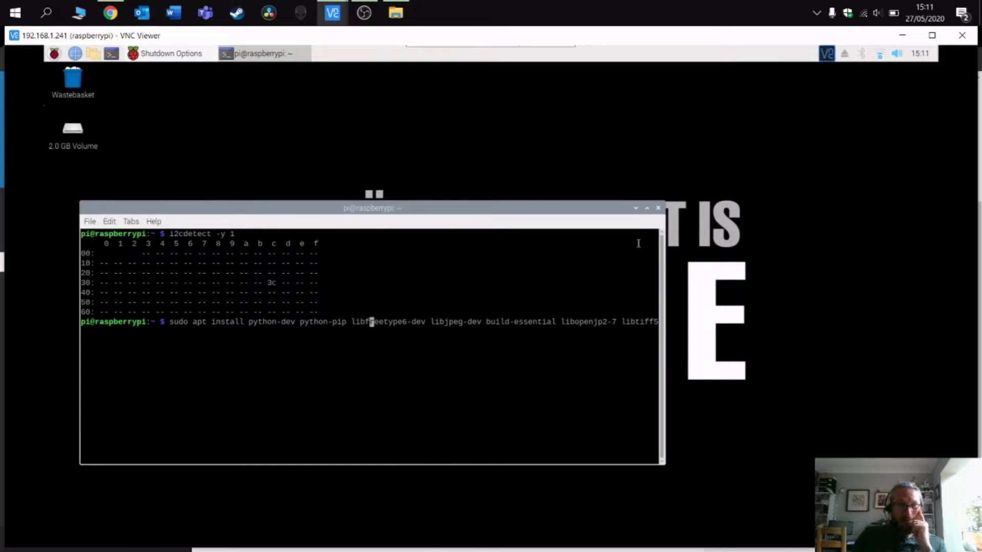
pyautogui.press('Left')
pyautogui.press('Left')
pyautogui.press('Left')
pyautogui.press('Left')
pyautogui.press('Left')
pyautogui.press('Left')
pyautogui.press('Left')
pyautogui.press('Left')
pyautogui.press('Left')
pyautogui.press('Left')
pyautogui.press('Left')
pyautogui.press('Left')
pyautogui.press('Left')
pyautogui.press('Left')
pyautogui.press('Left')
pyautogui.press('Left')
pyautogui.press('Left')
pyautogui.press('Left')
pyautogui.press('Left')
pyautogui.press('Left')
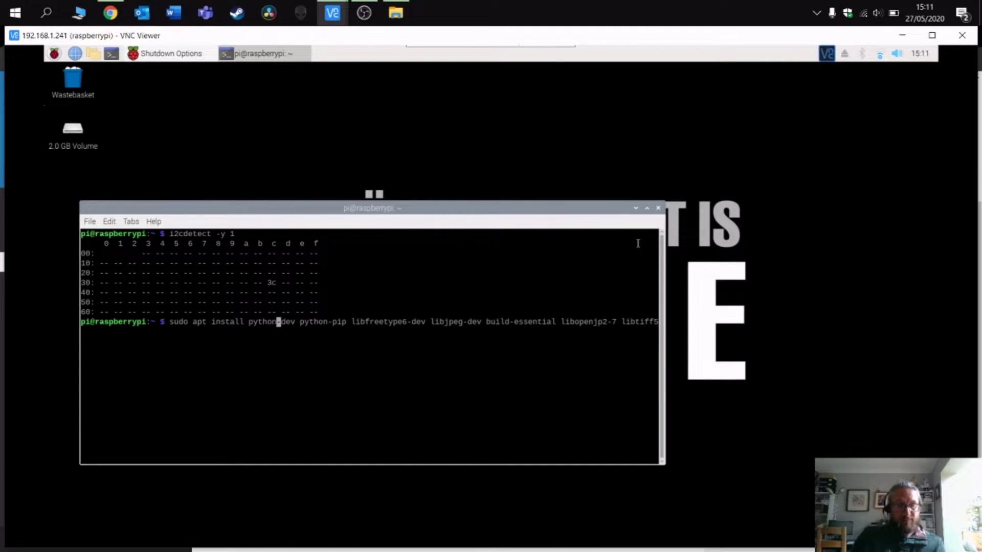
pyautogui.write('3')
pyautogui.press('Right')
pyautogui.press('Right')
pyautogui.press('Right')
pyautogui.press('Right')
pyautogui.press('Right')
pyautogui.press('Right')
pyautogui.press('Right')
pyautogui.press('Right')
pyautogui.press('Right')
pyautogui.press('Right')
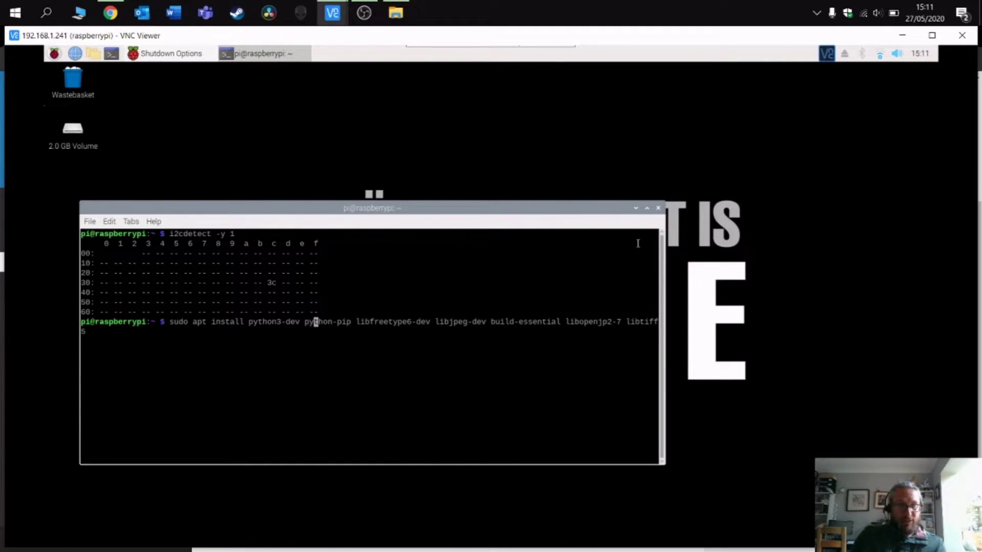
pyautogui.write('3')
pyautogui.press('Right')
pyautogui.press('Right')
pyautogui.press('Right')
pyautogui.press('Right')
pyautogui.press('Right')
pyautogui.press('Right')
pyautogui.press('Right')
pyautogui.press('Right')
pyautogui.press('Right')
pyautogui.press('Right')
pyautogui.press('Right')
pyautogui.press('Right')
pyautogui.press('Right')
pyautogui.press('Right')
pyautogui.press('Right')
pyautogui.press('Right')
pyautogui.press('Right')
pyautogui.press('Right')
pyautogui.press('Right')
pyautogui.press('Right')
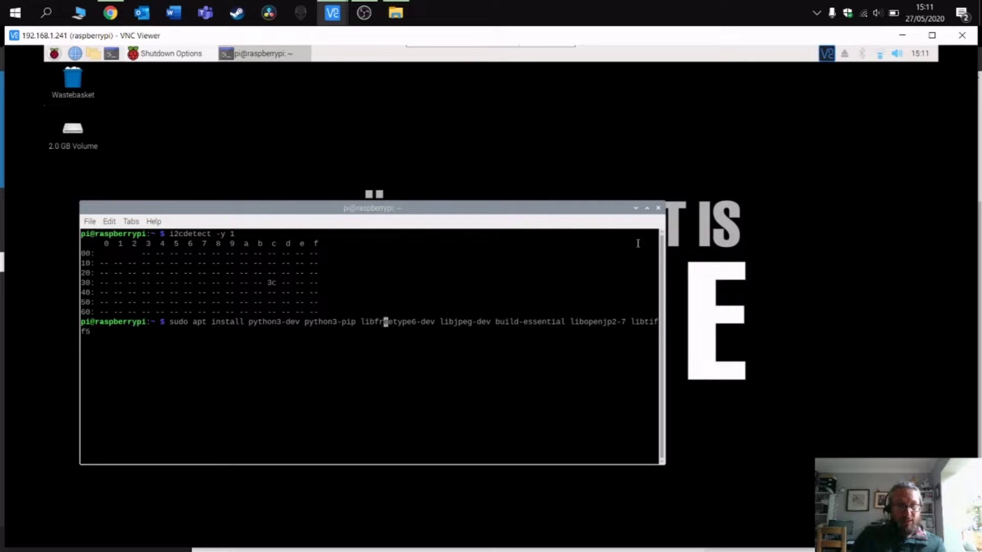
pyautogui.press('Right')
pyautogui.press('Right')
pyautogui.press('Right')
pyautogui.press('Right')
pyautogui.press('Right')
pyautogui.press('Right')
pyautogui.press('Right')
pyautogui.press('Right')
pyautogui.press('Right')
pyautogui.press('Right')
pyautogui.press('Right')
pyautogui.press('Right')
pyautogui.press('Right')
pyautogui.press('Right')
pyautogui.press('Right')
pyautogui.press('Right')
pyautogui.press('Right')
pyautogui.press('Right')
pyautogui.press('Right')
pyautogui.press('Right')
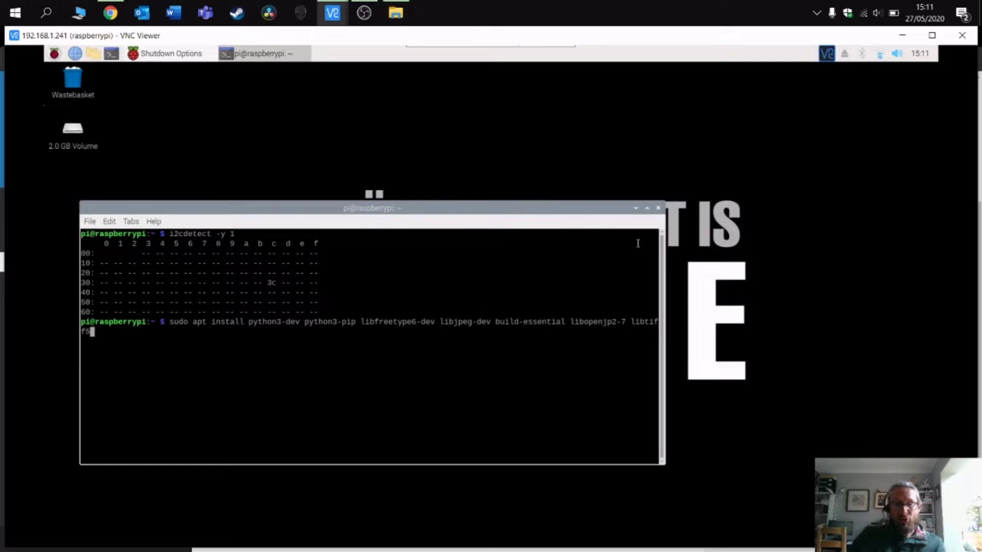
pyautogui.press('Return')
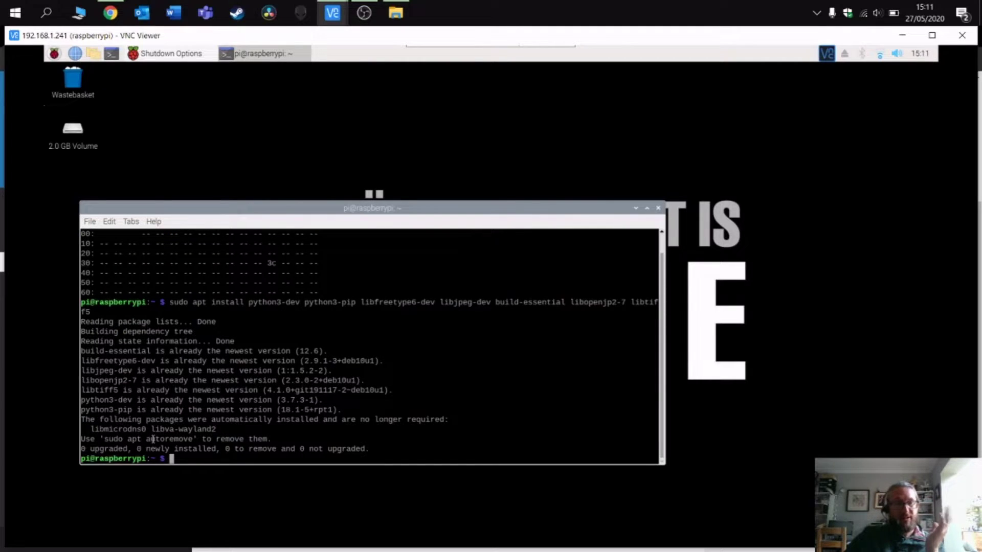
pyautogui.click(110, 12)
# - Copy the pip install --upgrade luma.oled command from the docs
pyautogui.moveTo(373, 392); pyautogui.dragTo(413, 387)
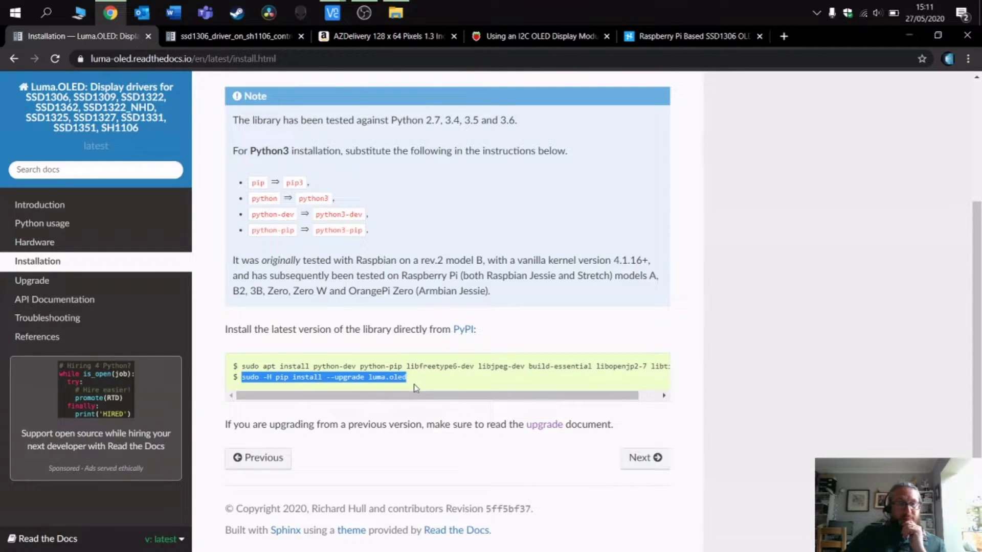
pyautogui.rightClick(387, 380)
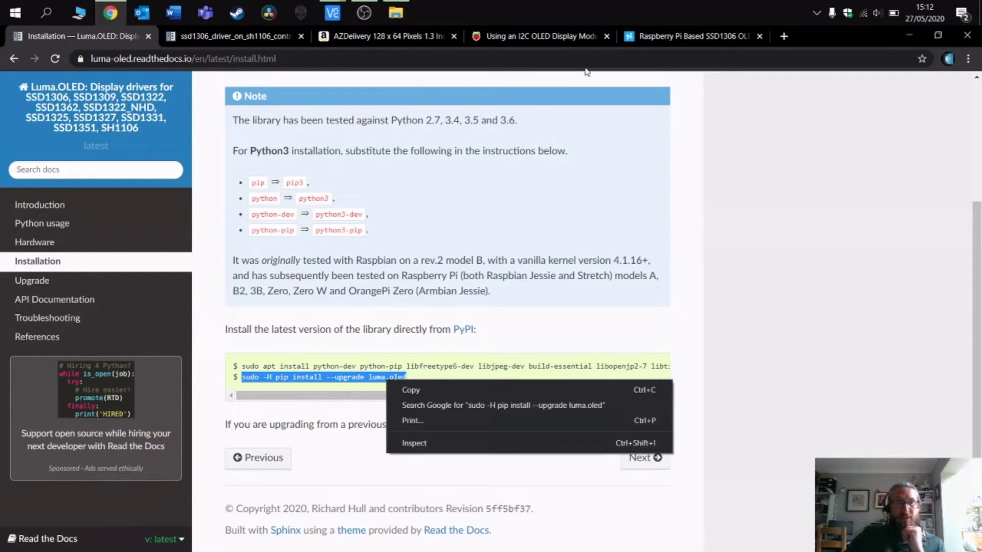
pyautogui.click(338, 14)
# - Paste the command into the Pi terminal, change pip to pip3, and run it
pyautogui.click(370, 98)
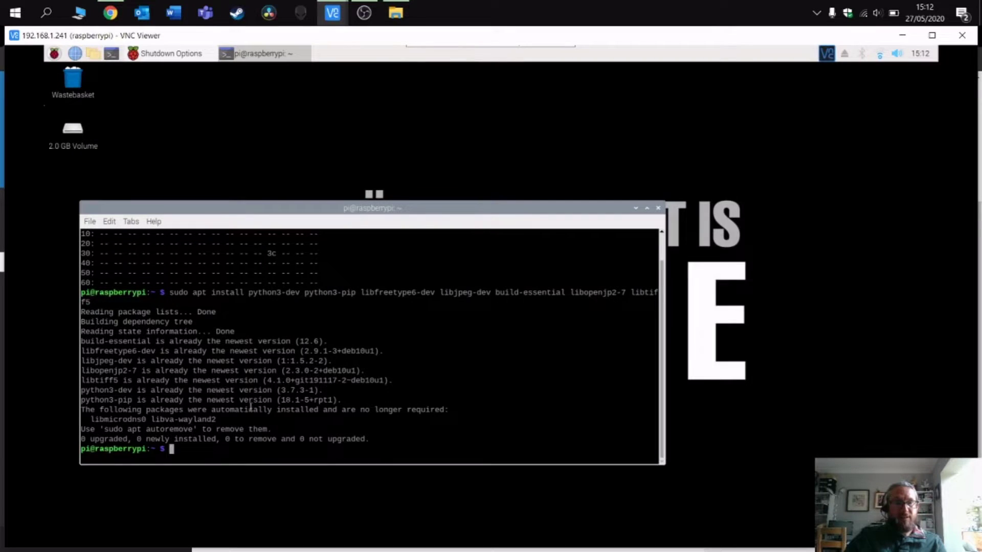
pyautogui.rightClick(172, 443)
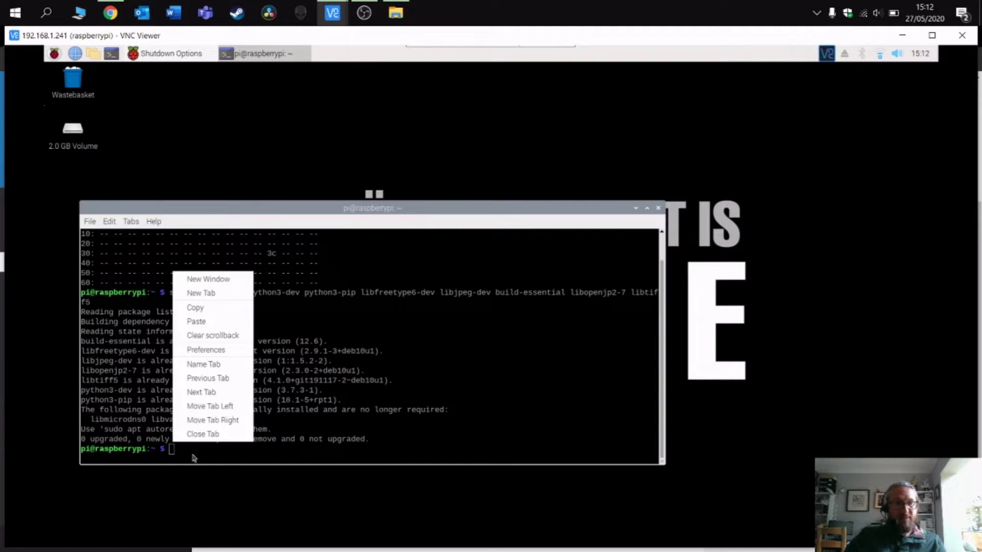
pyautogui.click(196, 322)
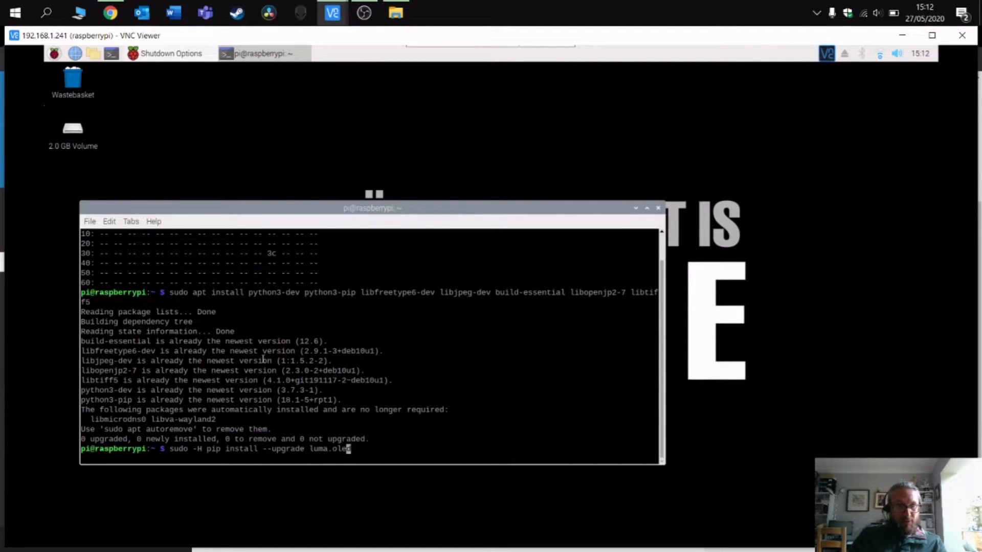
pyautogui.press('Left')
pyautogui.press('Left')
pyautogui.press('Left')
pyautogui.press('Left')
pyautogui.press('Left')
pyautogui.press('Left')
pyautogui.press('Left')
pyautogui.press('Left')
pyautogui.press('Left')
pyautogui.press('Left')
pyautogui.press('Left')
pyautogui.press('Left')
pyautogui.press('Left')
pyautogui.press('Left')
pyautogui.press('Left')
pyautogui.press('Left')
pyautogui.press('Left')
pyautogui.press('Left')
pyautogui.press('Left')
pyautogui.press('Left')
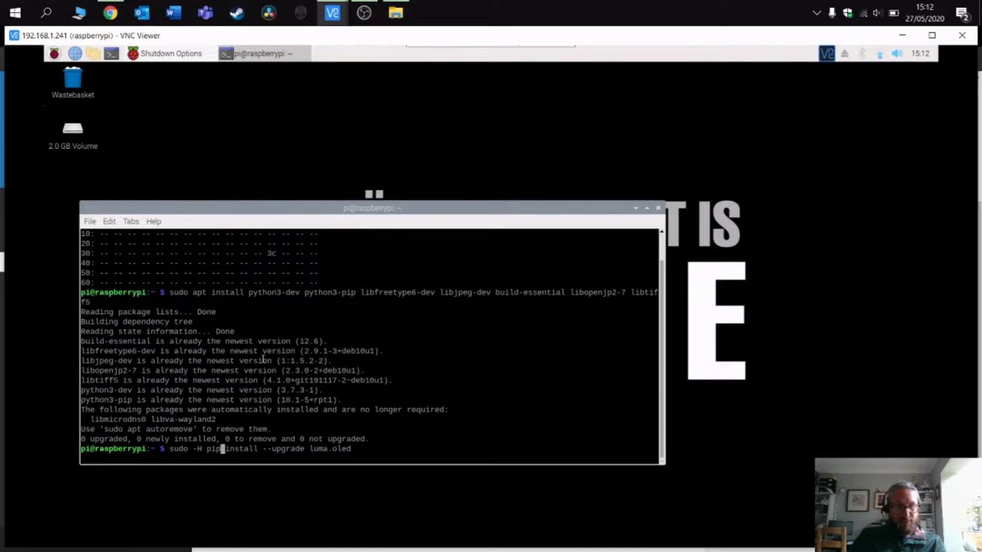
pyautogui.write('3')
pyautogui.press('Return')
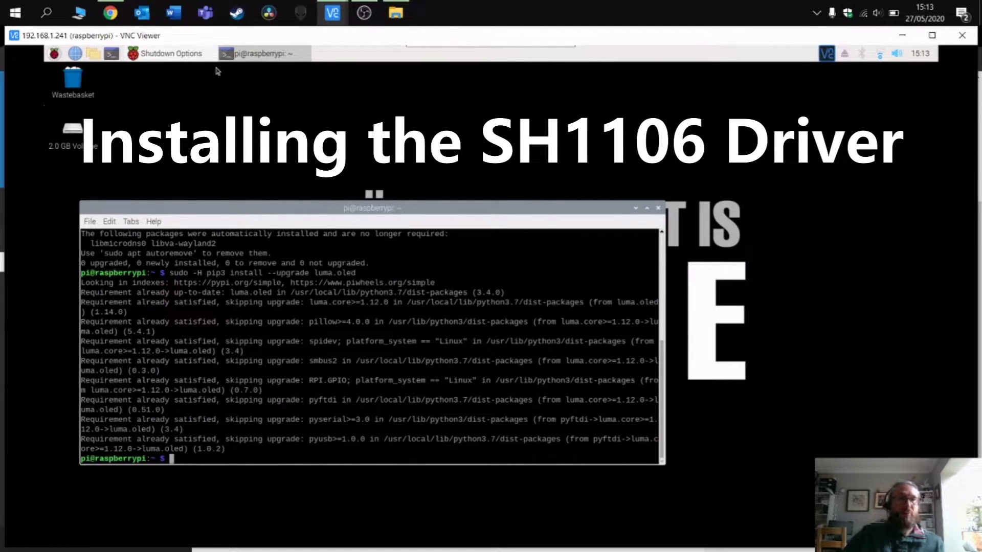
pyautogui.click(110, 13)
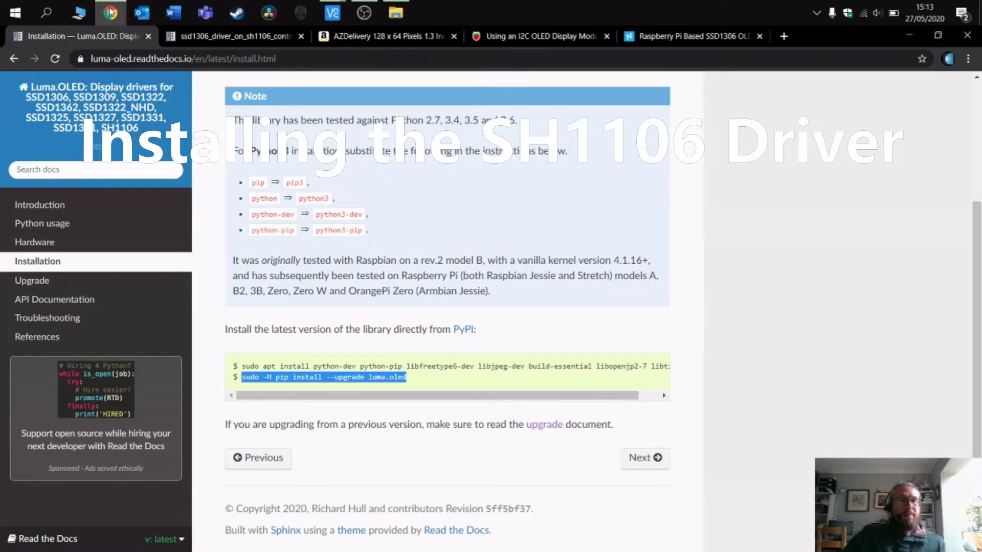
# - On the Python usage page, select the import and device-initialisation example code block
pyautogui.click(49, 225)
pyautogui.scroll(-5, 326, 329)
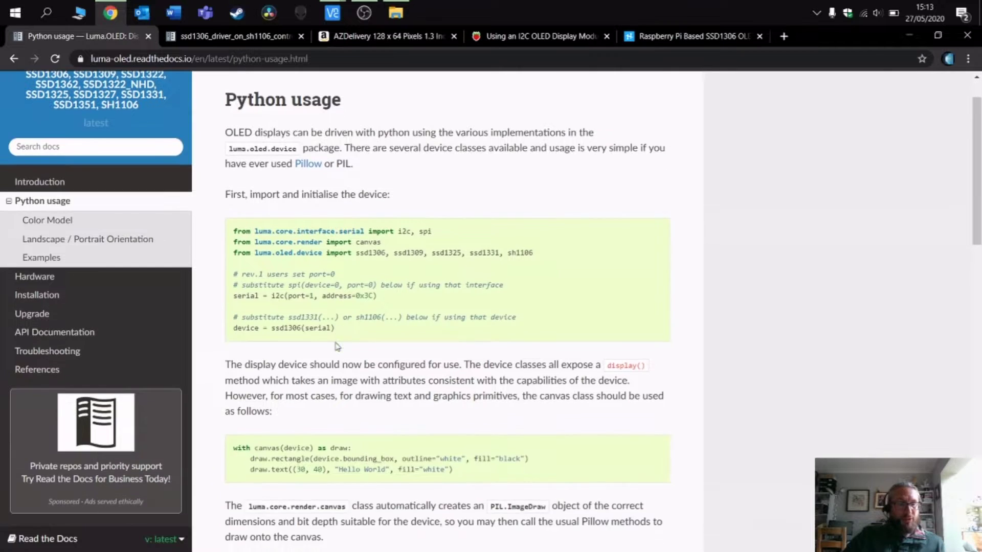
pyautogui.scroll(1, 317, 310)
pyautogui.scroll(3, 317, 309)
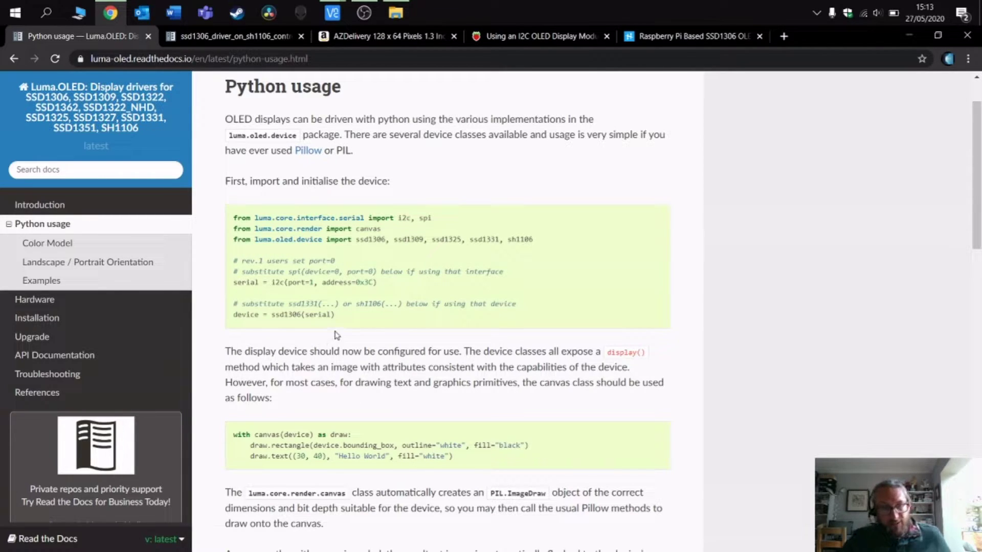
pyautogui.moveTo(344, 324); pyautogui.dragTo(233, 209)
pyautogui.moveTo(463, 455); pyautogui.dragTo(215, 426)
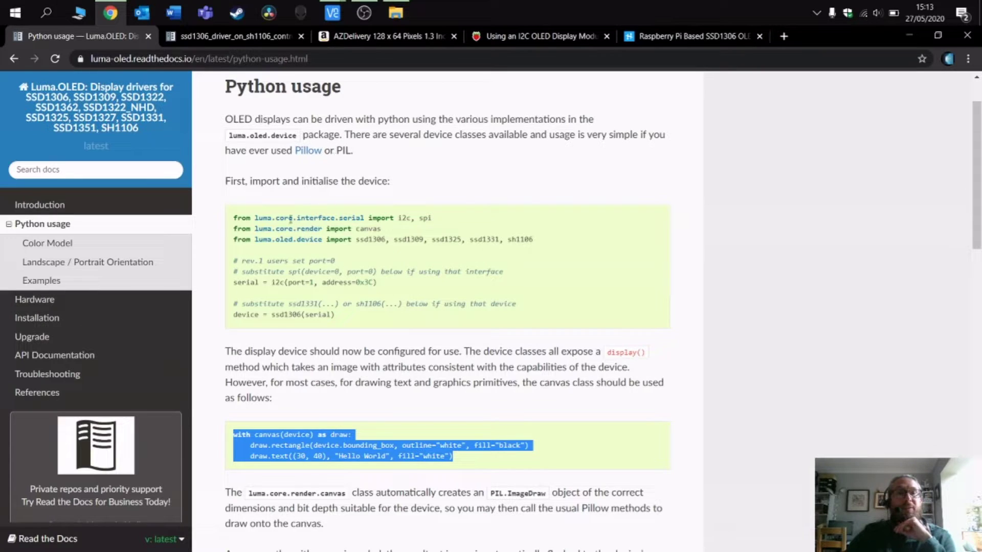
pyautogui.moveTo(234, 219); pyautogui.dragTo(433, 321)
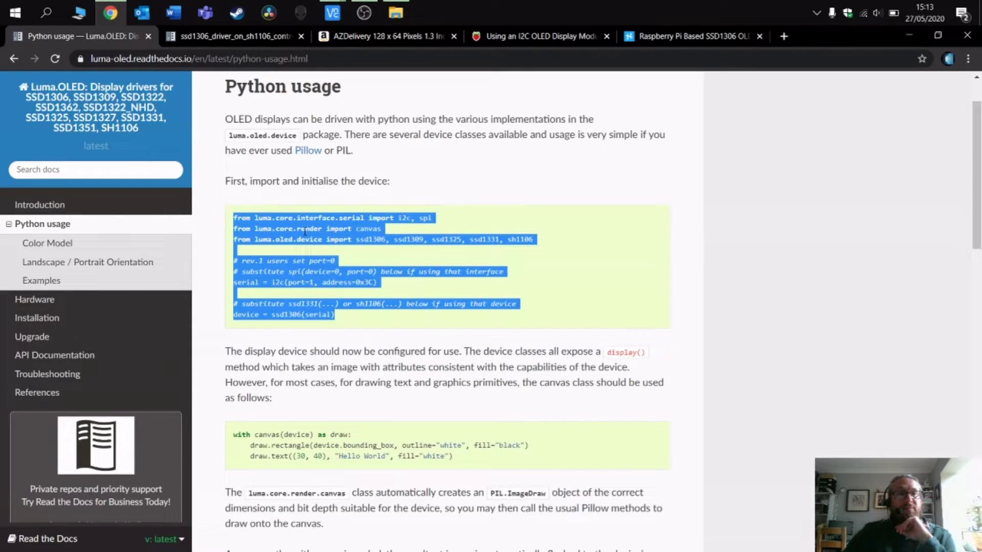
pyautogui.click(331, 14)
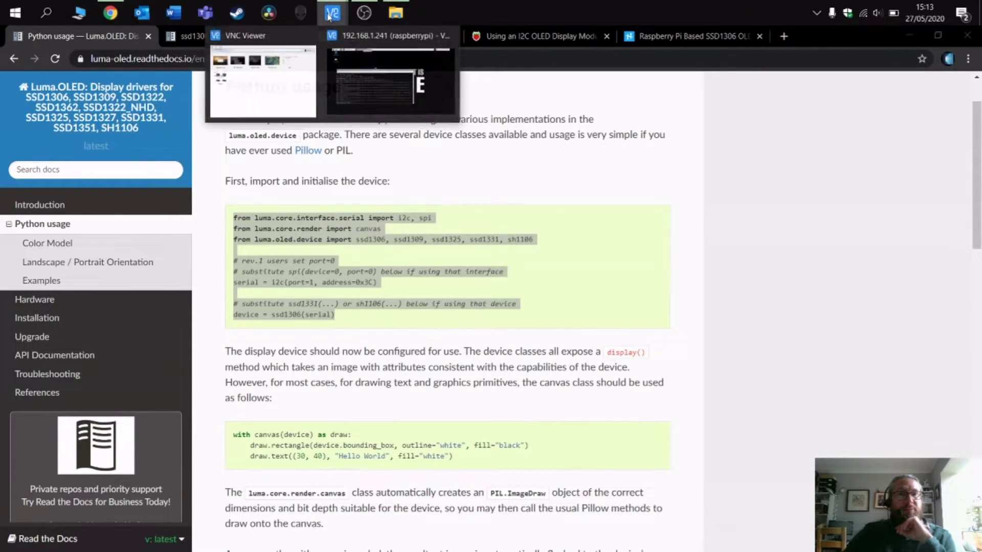
# - On the Pi desktop, launch Python 3 IDLE and create a new empty editor file
pyautogui.click(390, 81)
pyautogui.click(54, 53)
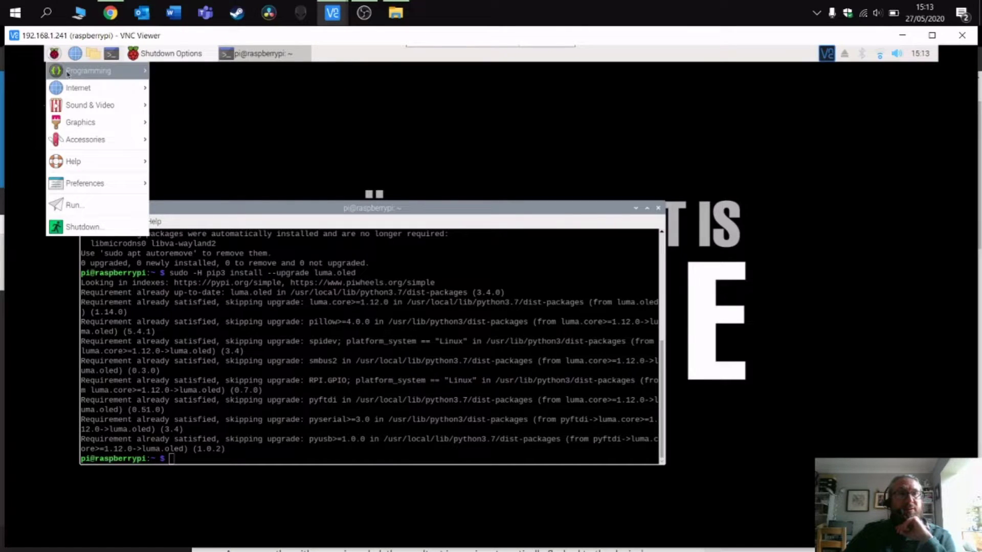
pyautogui.click(204, 100)
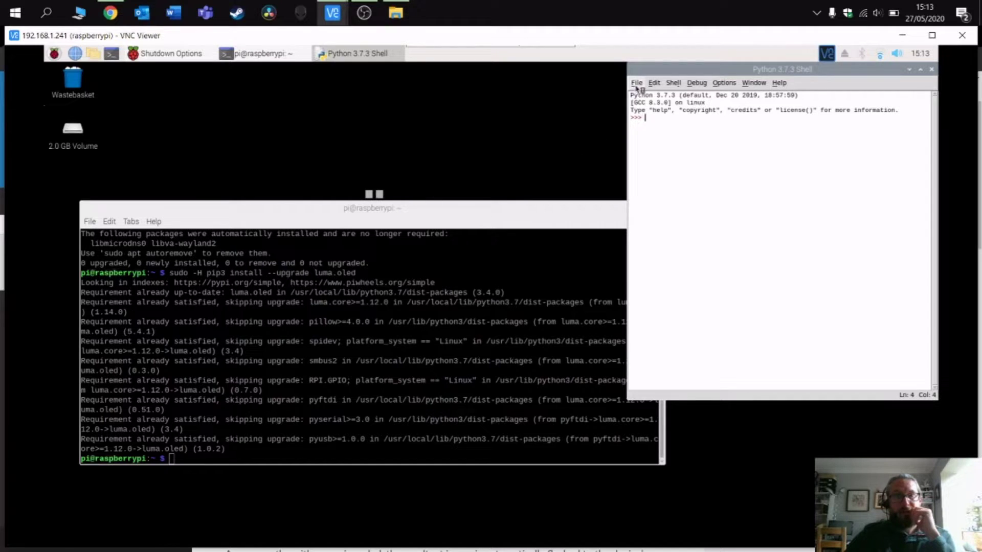
pyautogui.click(636, 83)
pyautogui.click(643, 95)
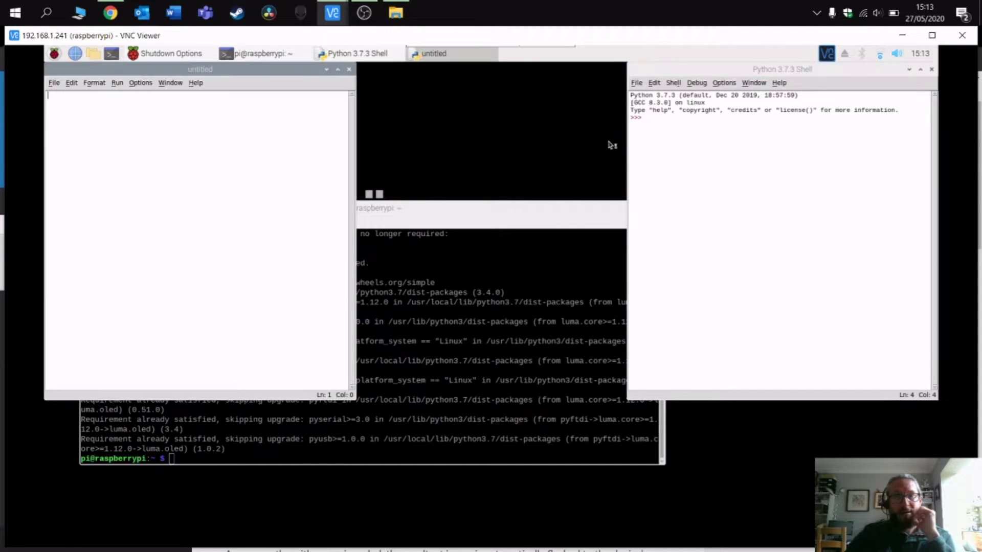
# - Paste the clipboard into the editor and delete the pasted install command line
pyautogui.rightClick(103, 108)
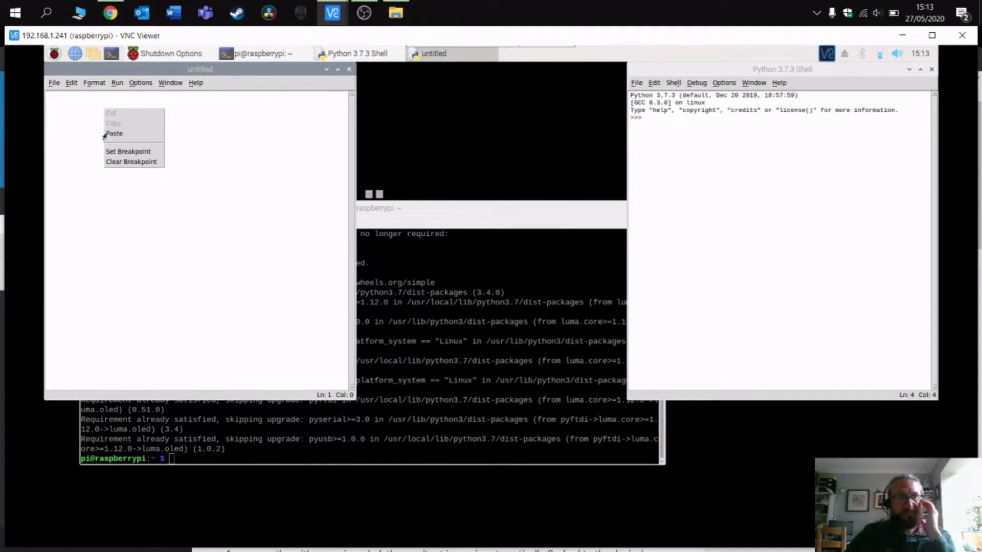
pyautogui.click(114, 133)
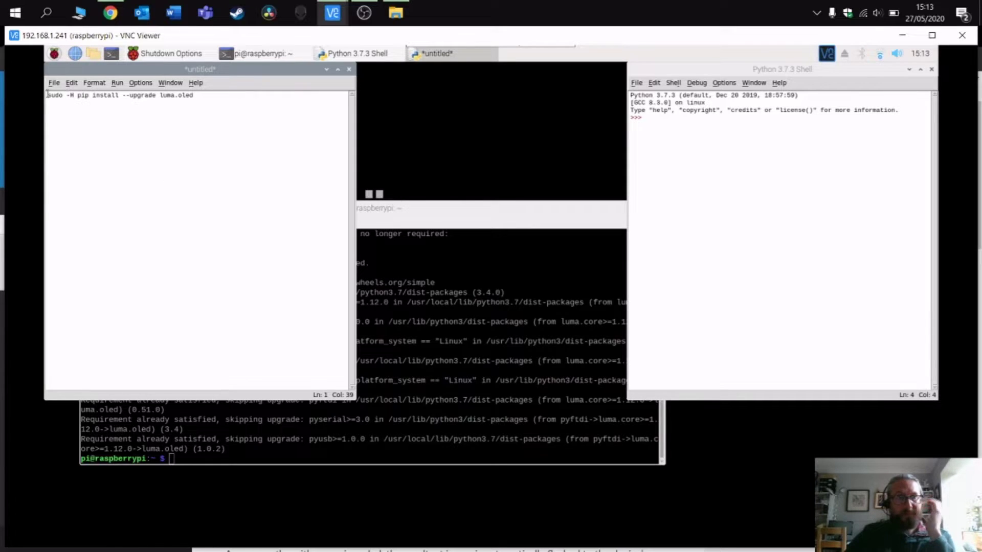
pyautogui.tripleClick(143, 100)
pyautogui.press('BackSpace')
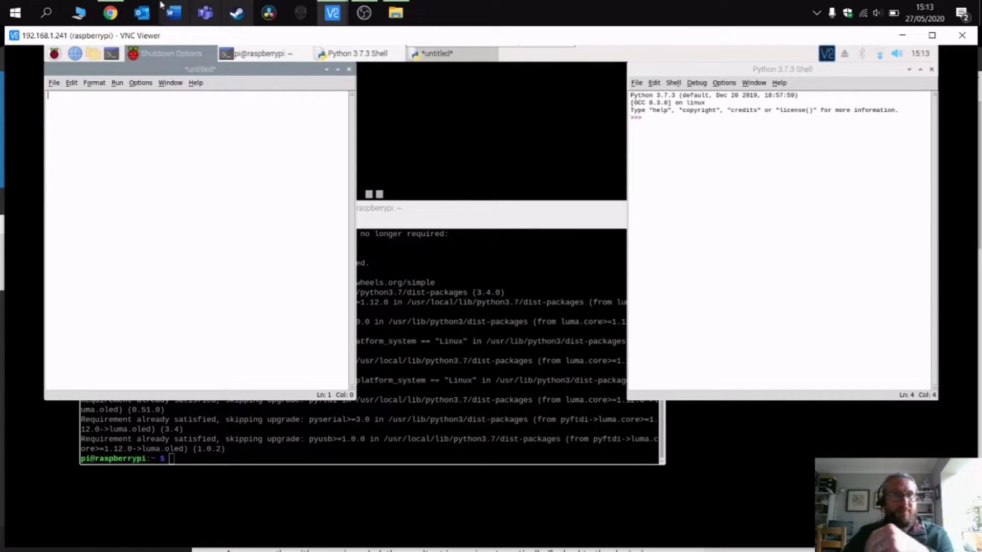
# - Copy the device-initialisation example from the luma.oled docs and paste it into the editor
pyautogui.click(113, 13)
pyautogui.moveTo(233, 217); pyautogui.dragTo(335, 315)
pyautogui.rightClick(328, 228)
pyautogui.click(353, 231)
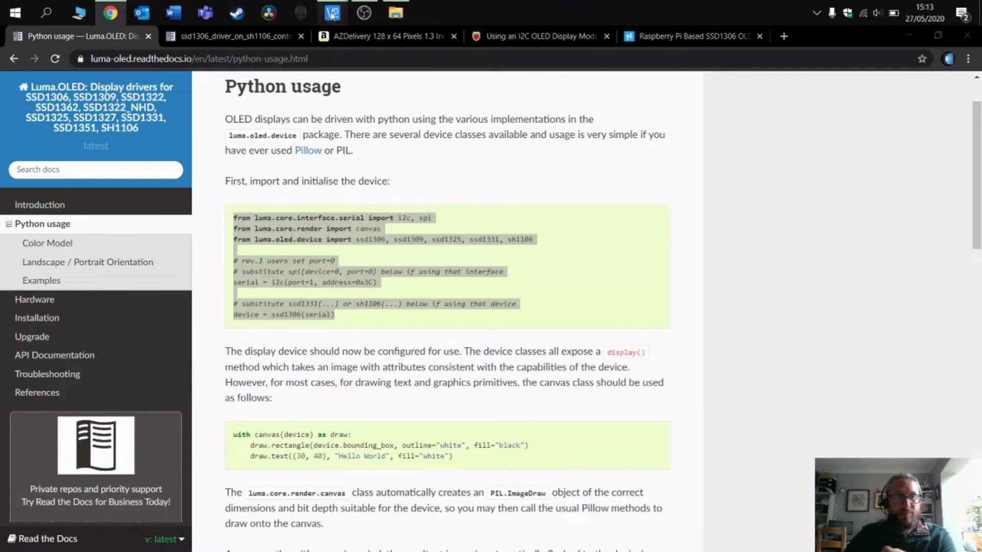
pyautogui.moveTo(332, 13)
pyautogui.click(374, 88)
pyautogui.rightClick(146, 97)
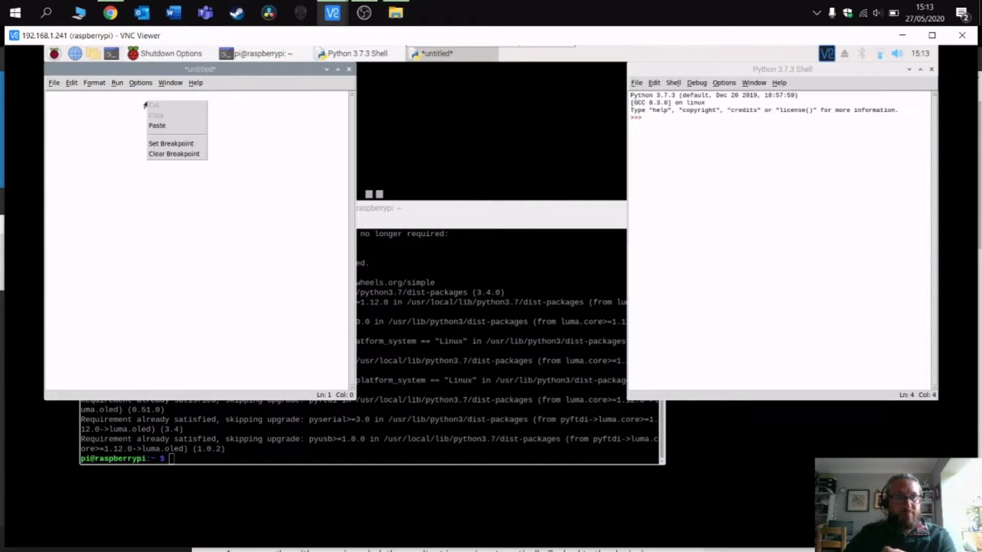
pyautogui.click(171, 127)
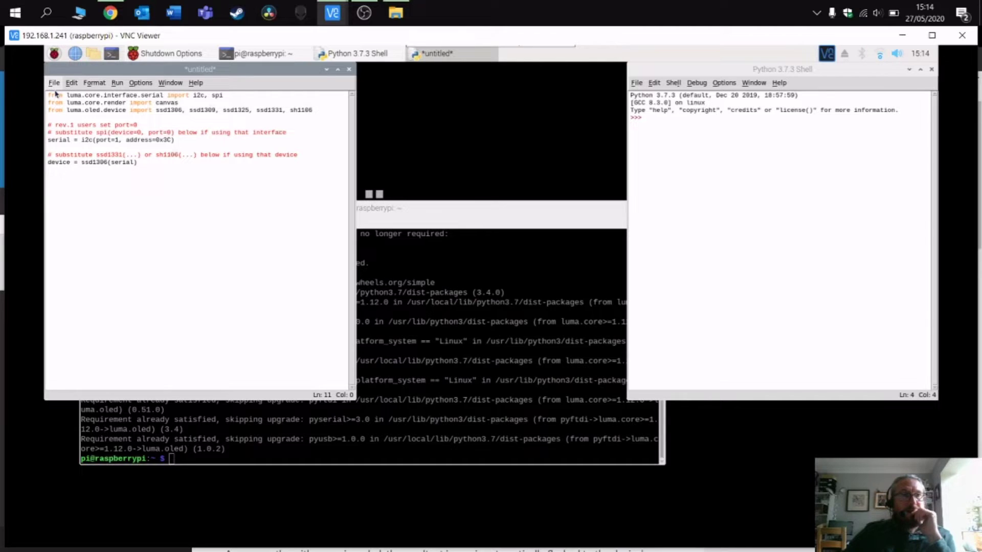
# - Bring up the Open dialog and enter the Retro_Player folder
pyautogui.click(55, 83)
pyautogui.moveTo(76, 127)
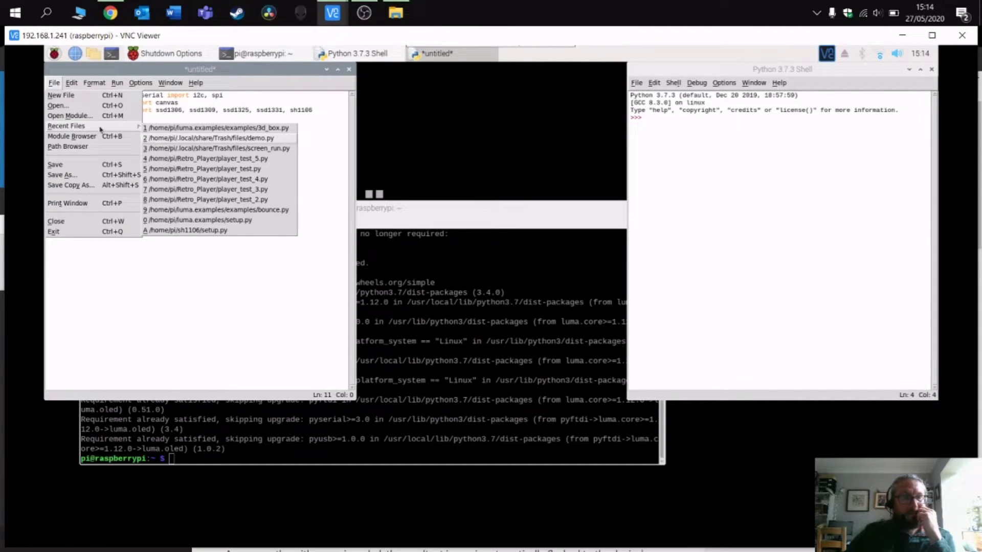
pyautogui.click(60, 106)
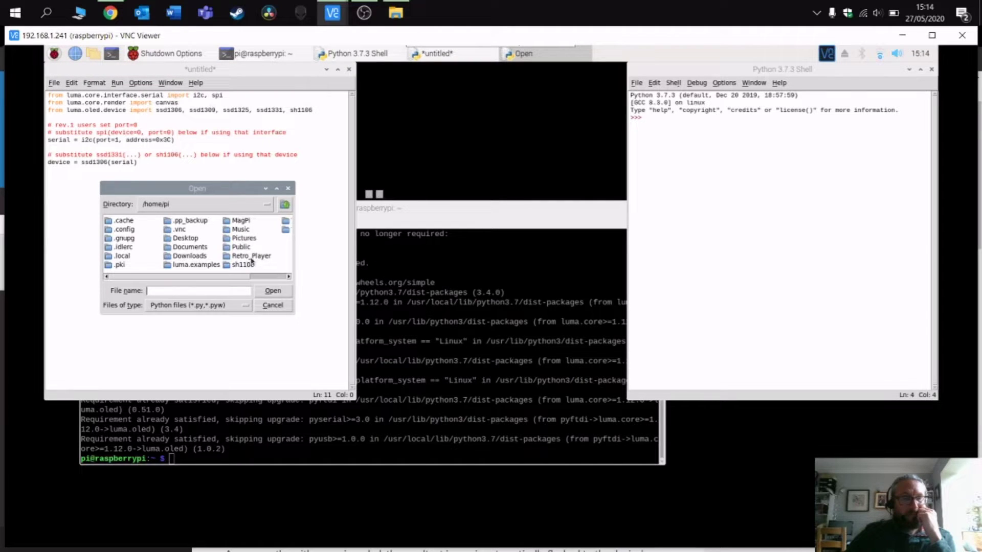
pyautogui.doubleClick(251, 258)
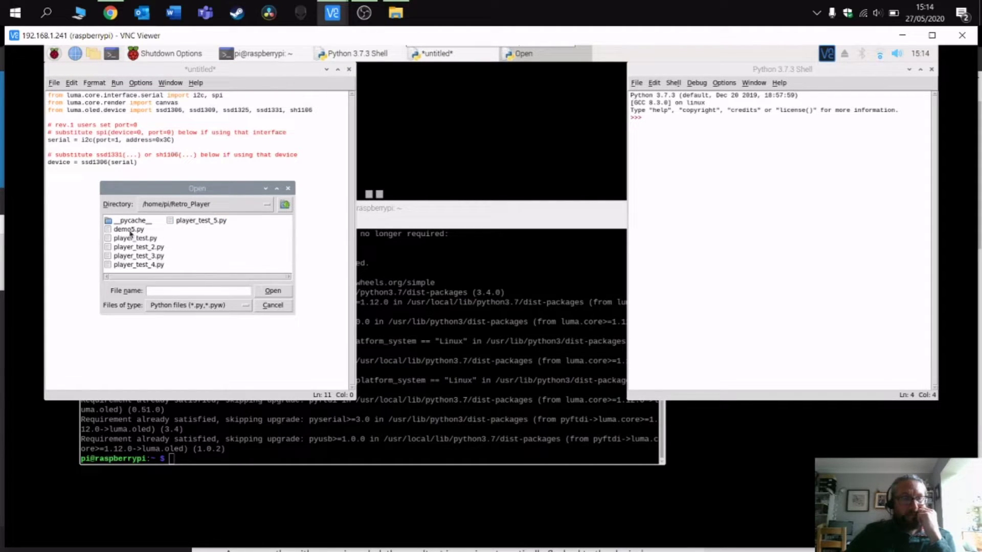
# - Open demo5.py, close the untitled editor without saving, and centre the demo5.py window
pyautogui.click(130, 229)
pyautogui.click(272, 290)
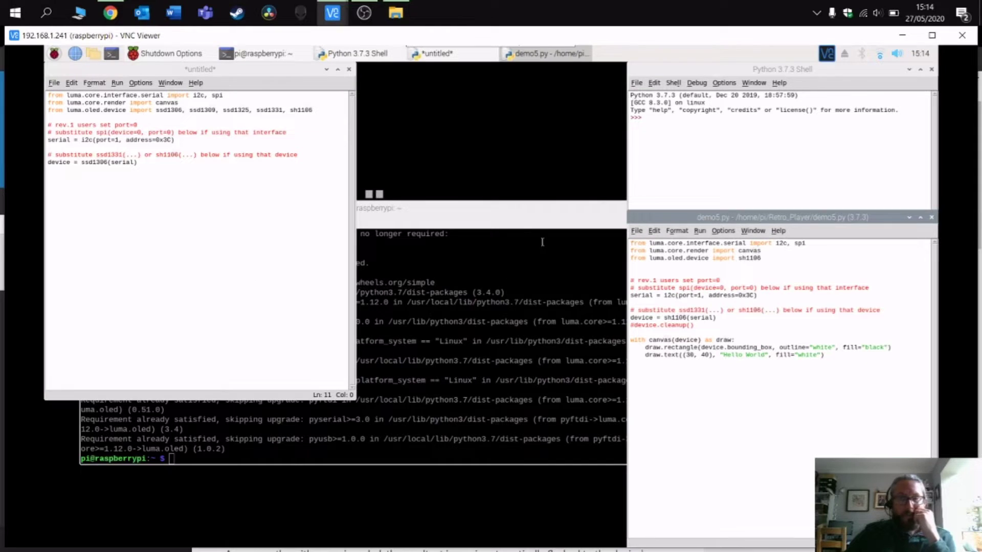
pyautogui.click(349, 70)
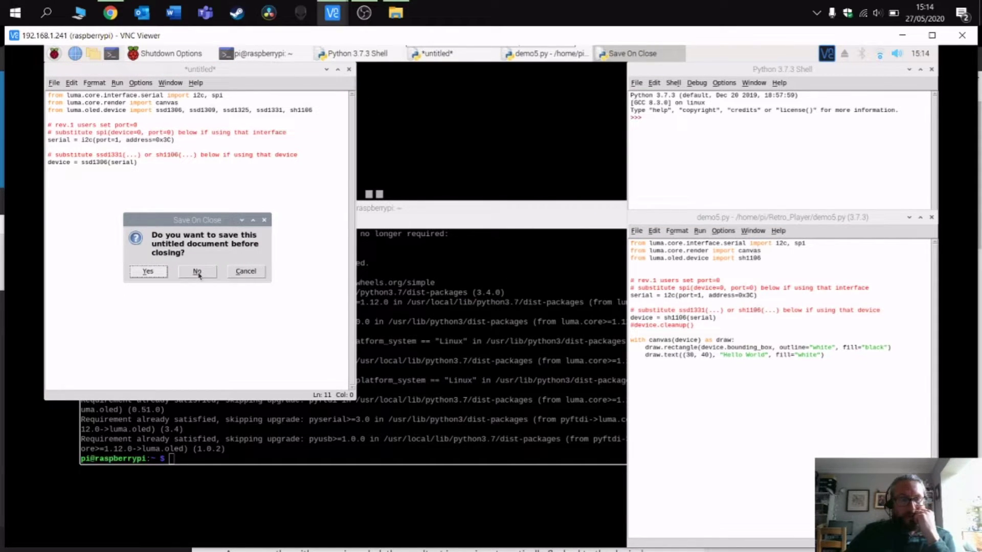
pyautogui.press('Return')
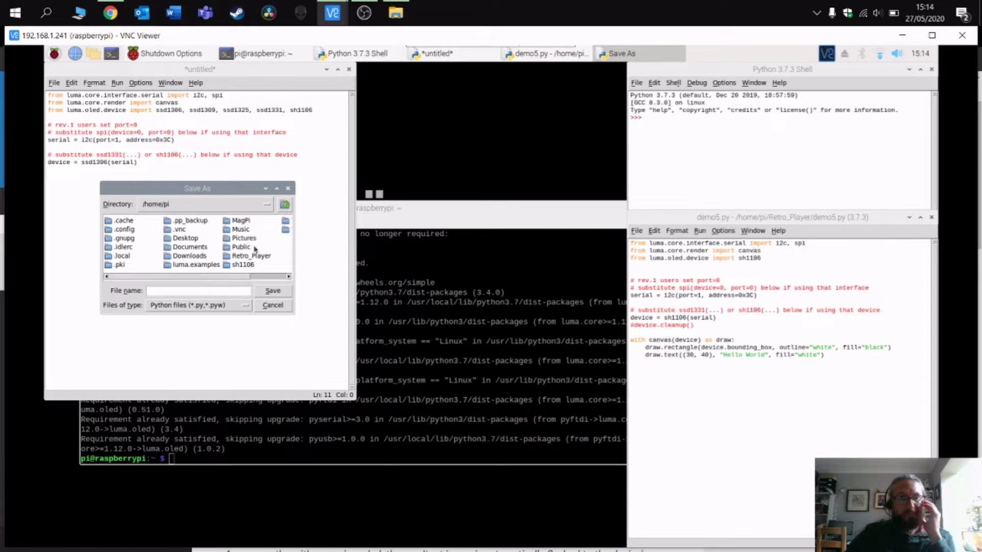
pyautogui.click(272, 304)
pyautogui.click(351, 70)
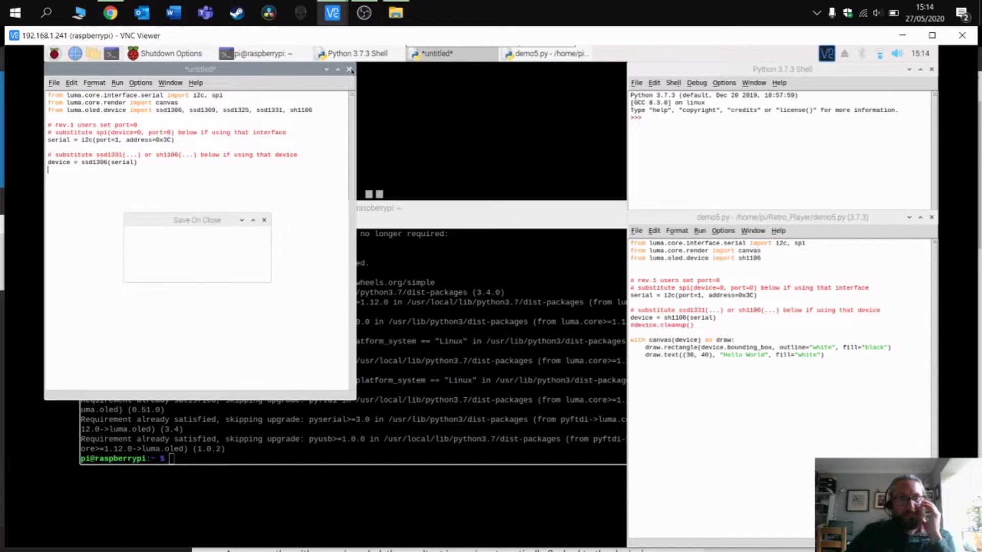
pyautogui.press('Tab')
pyautogui.press('Return')
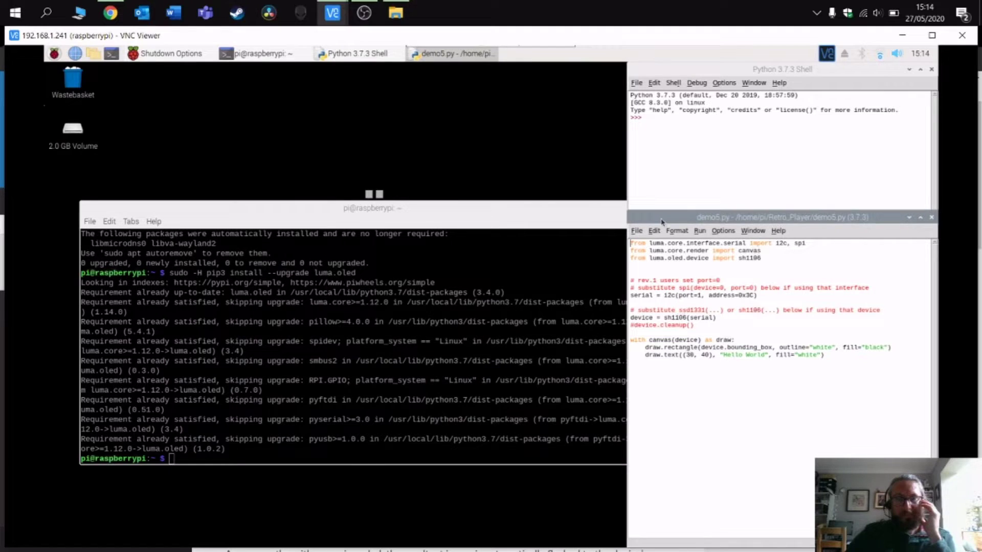
pyautogui.moveTo(392, 157); pyautogui.dragTo(326, 148)
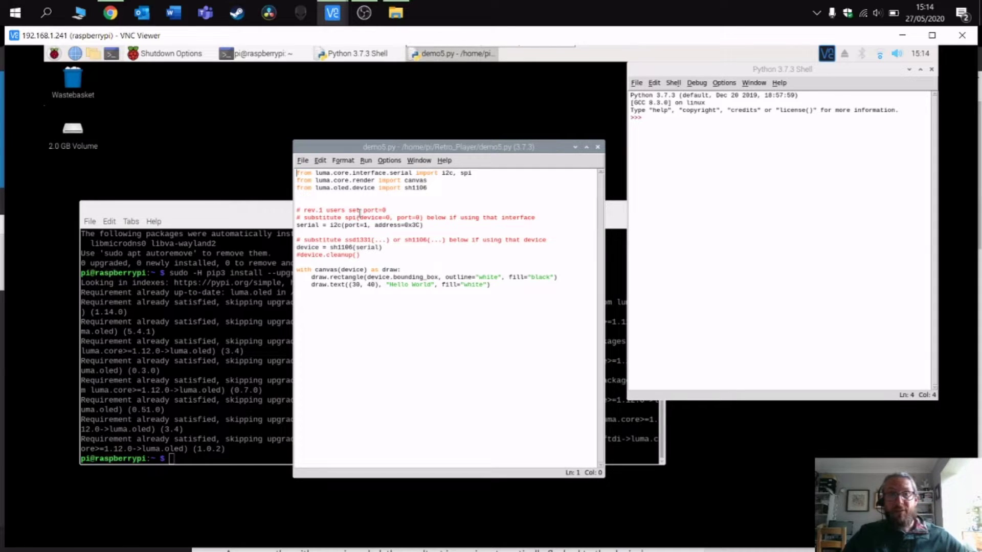
# - Run demo5.py with Run Module, then click at the end of the Hello World text
pyautogui.click(365, 160)
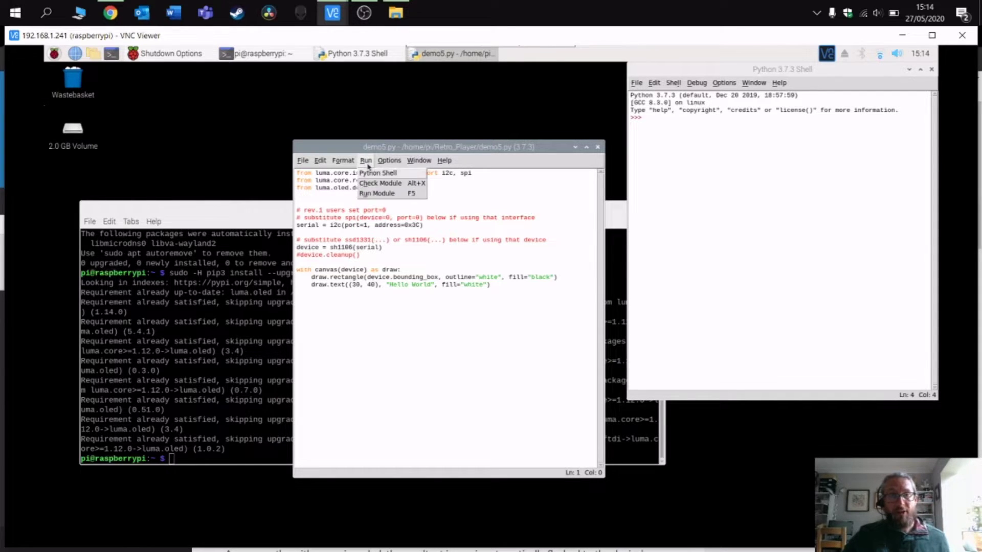
pyautogui.click(384, 192)
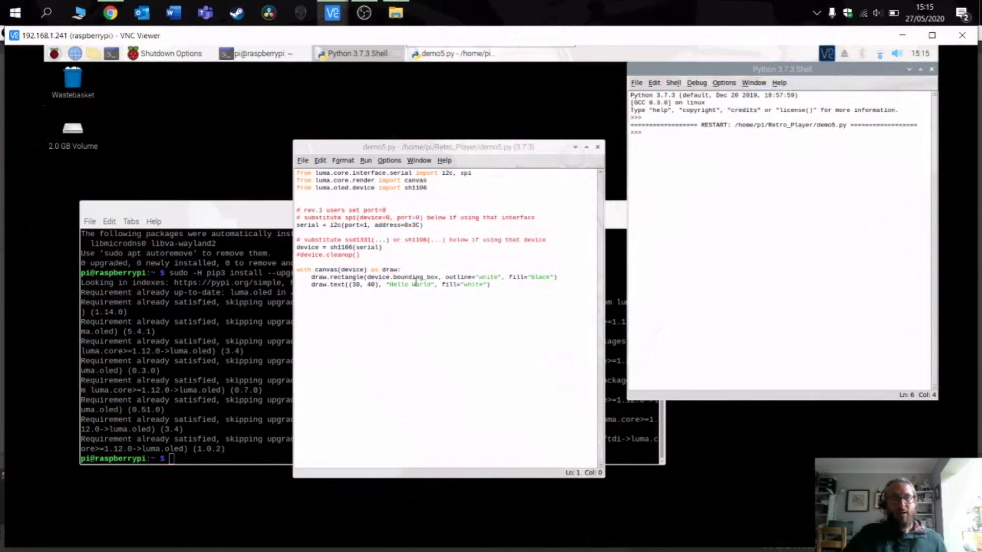
pyautogui.click(433, 284)
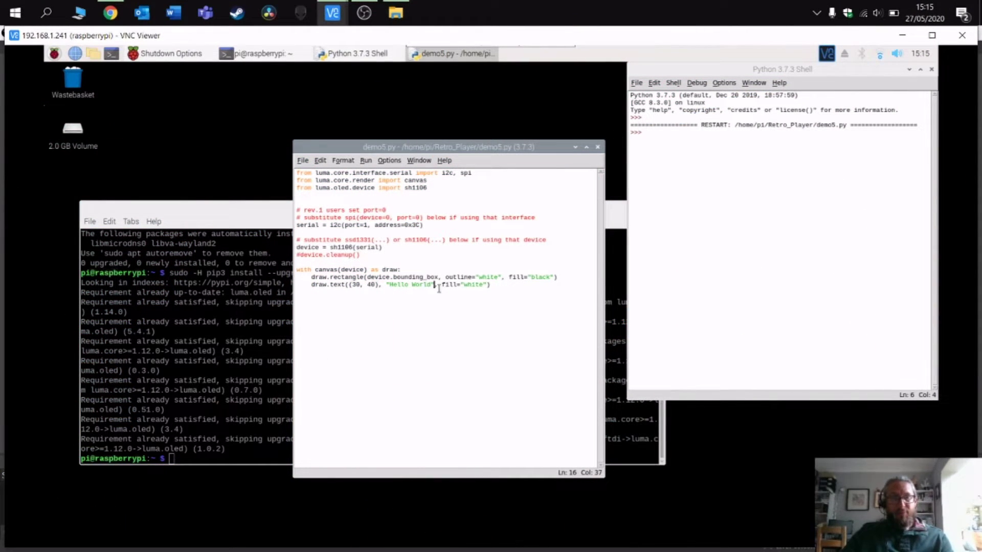
# - Change draw.text's x position from 30 to 50, then save and rerun demo5.py
pyautogui.press('BackSpace')
pyautogui.press('BackSpace')
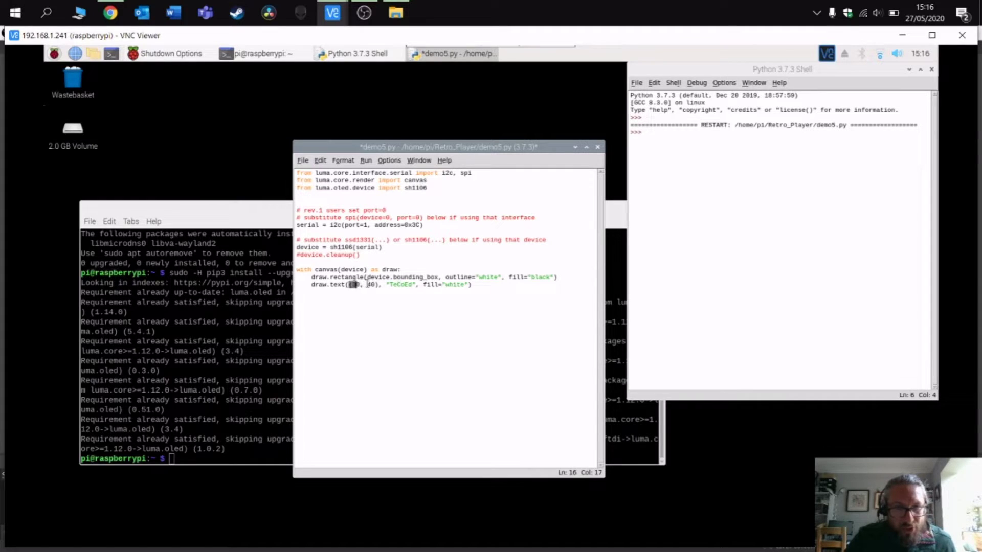
pyautogui.moveTo(366, 285); pyautogui.dragTo(375, 284)
pyautogui.click(359, 286)
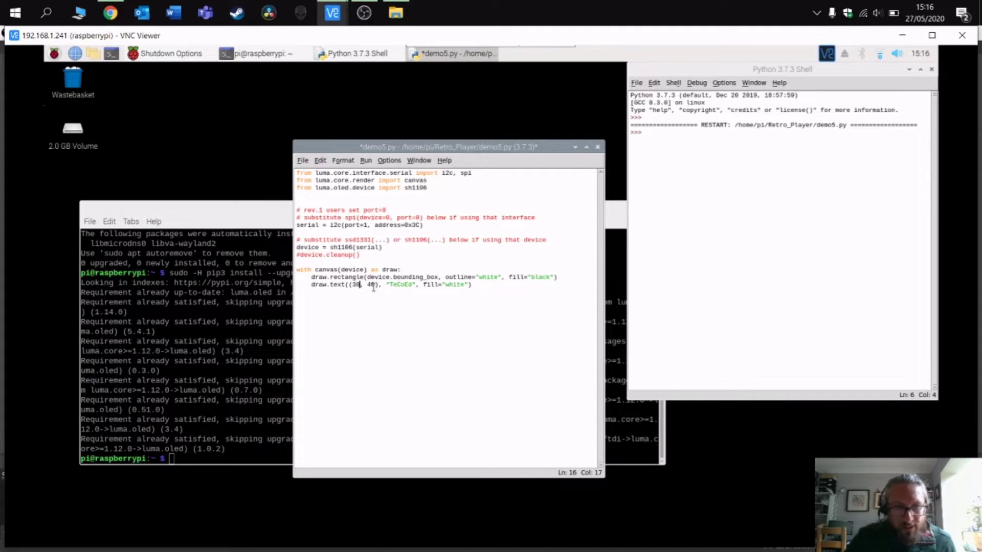
pyautogui.press('BackSpace')
pyautogui.press('BackSpace')
pyautogui.write('50')
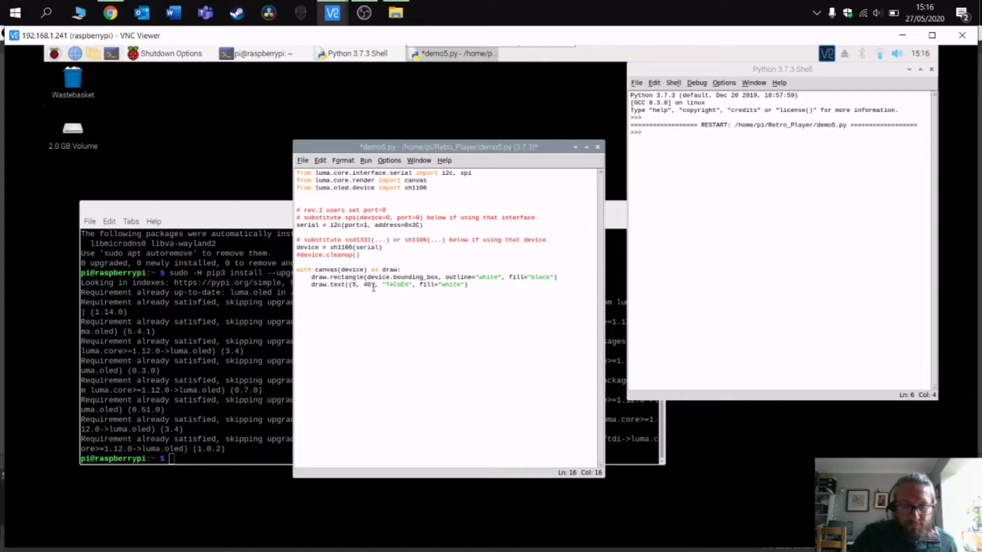
pyautogui.press('F5')
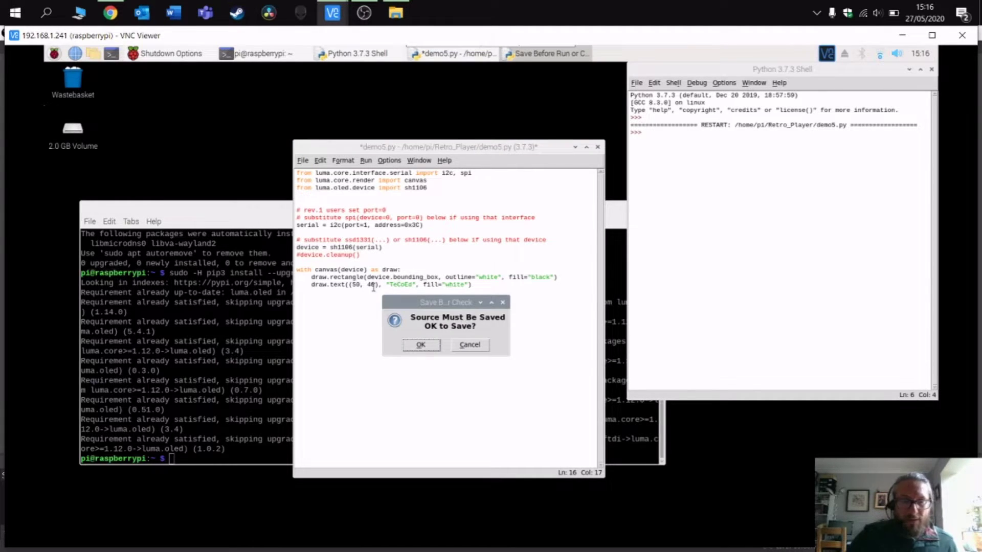
pyautogui.click(421, 344)
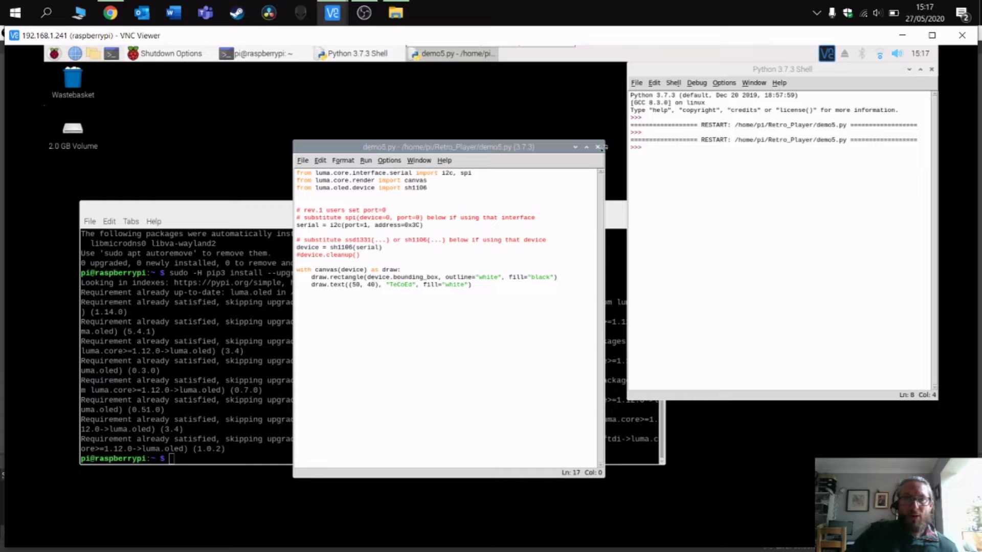
# - Close the demo5.py editor and reopen 'sudo nano /boot/config.txt' from terminal history
pyautogui.click(600, 146)
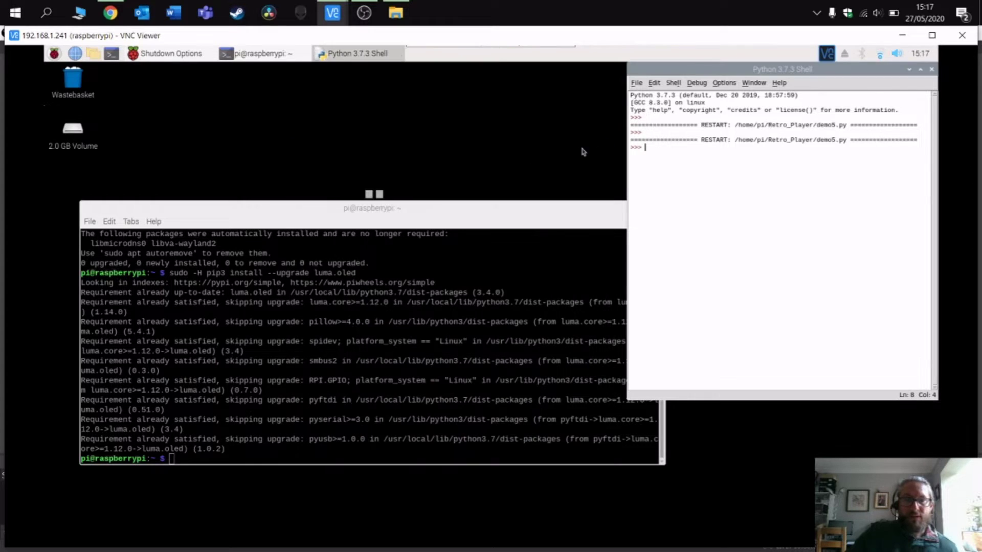
pyautogui.click(186, 458)
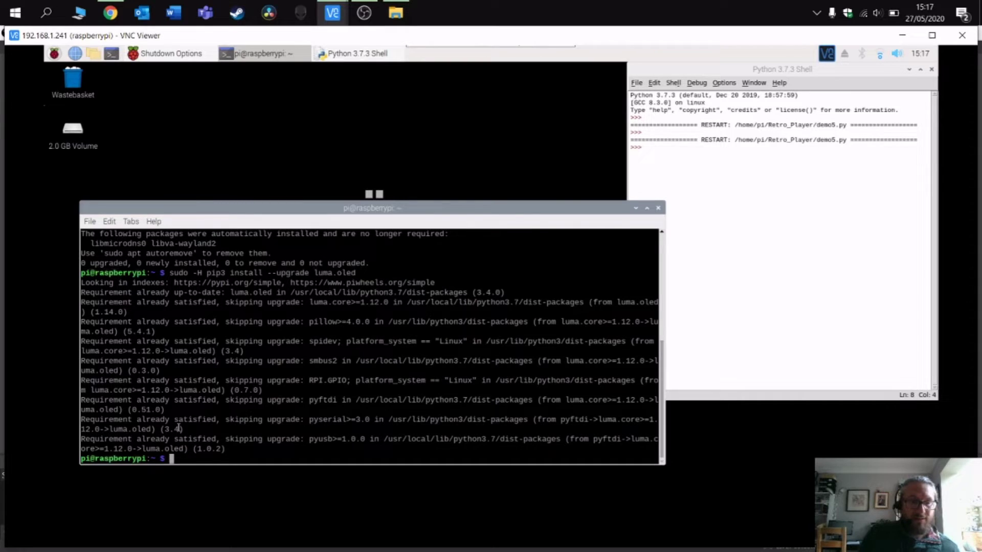
pyautogui.press('Up')
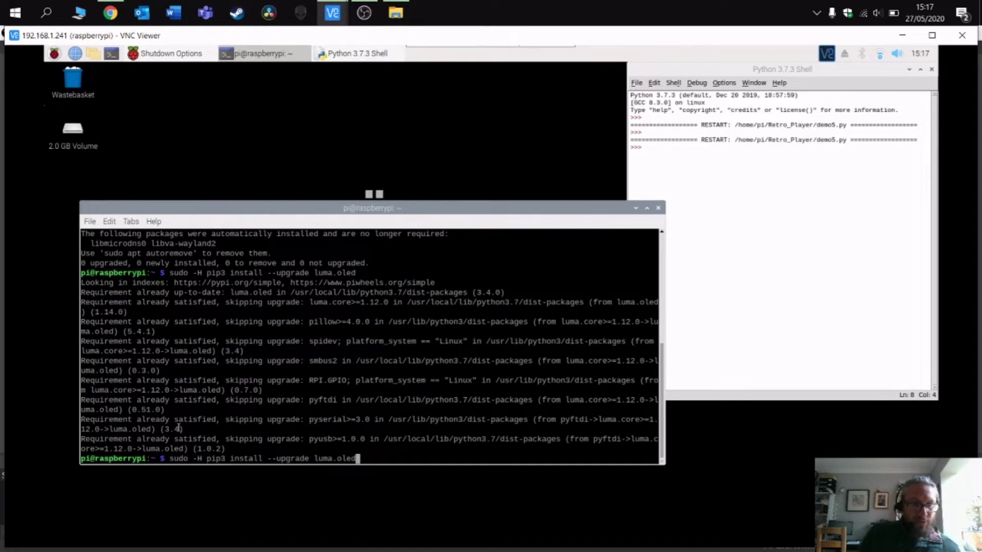
pyautogui.press('Up')
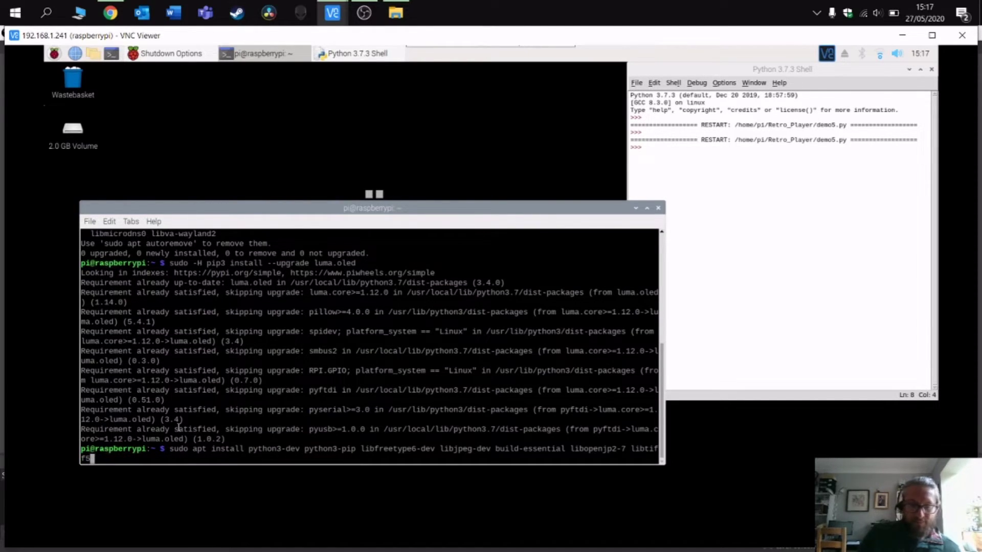
pyautogui.press('Up')
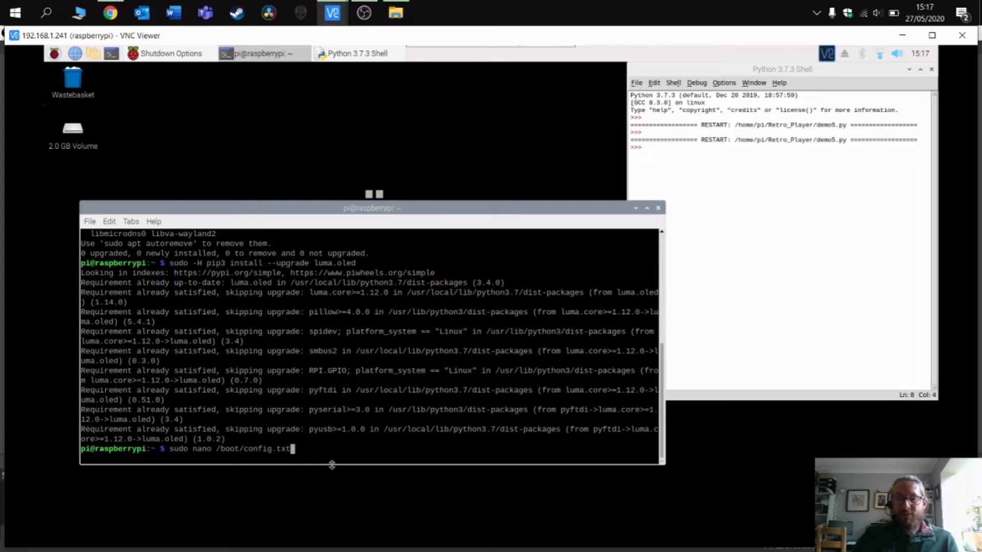
pyautogui.press('Return')
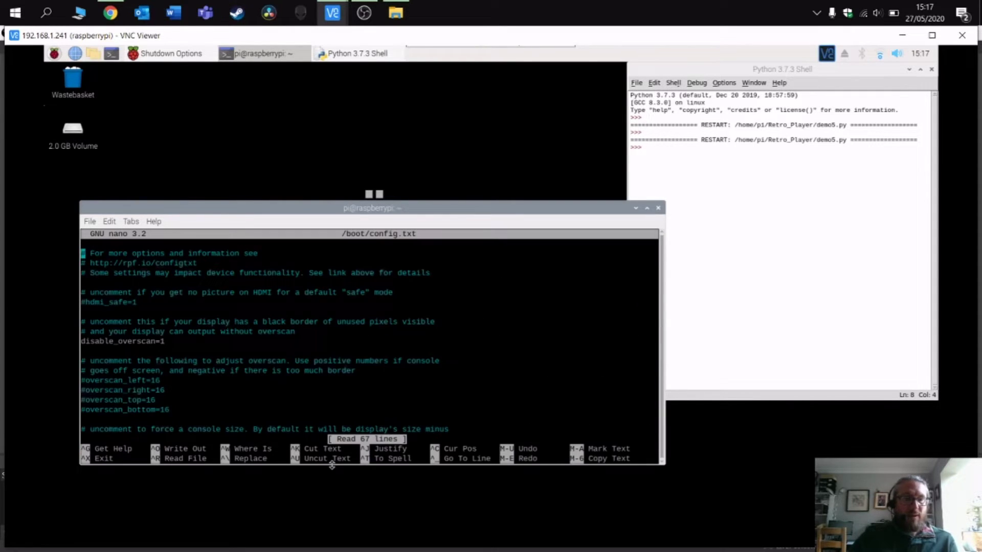
# - In the maximised terminal, check dtparam=i2c_arm=on and i2c_baudrate=1000000, then exit nano
pyautogui.press('Down')
pyautogui.press('Down')
pyautogui.press('Down')
pyautogui.press('Down')
pyautogui.press('Down')
pyautogui.press('Down')
pyautogui.press('Down')
pyautogui.press('Down')
pyautogui.press('Down')
pyautogui.press('Down')
pyautogui.press('Down')
pyautogui.press('Down')
pyautogui.press('Down')
pyautogui.press('Down')
pyautogui.press('Down')
pyautogui.press('Down')
pyautogui.press('Down')
pyautogui.press('Down')
pyautogui.press('Down')
pyautogui.press('Down')
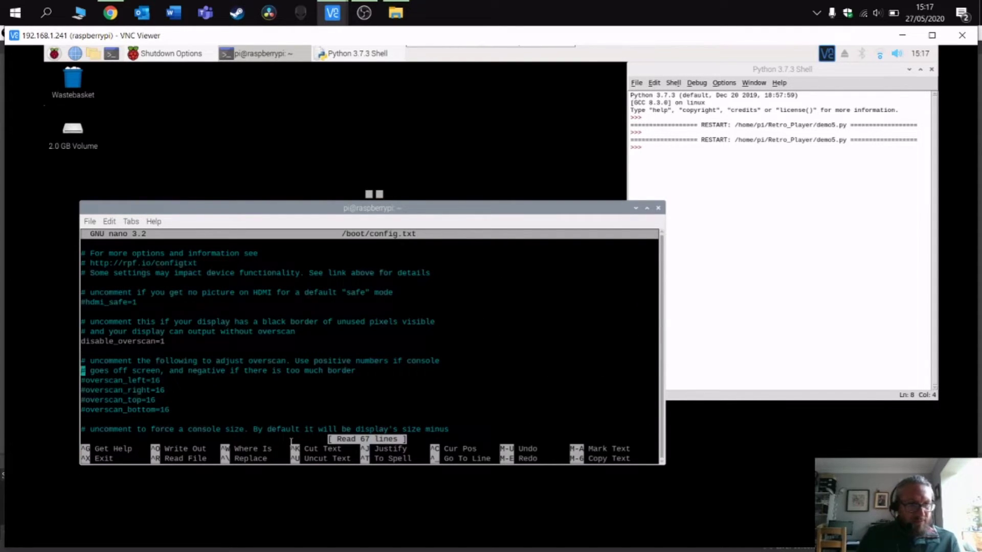
pyautogui.click(647, 208)
pyautogui.press('Down')
pyautogui.press('Down')
pyautogui.press('Down')
pyautogui.press('Down')
pyautogui.press('Down')
pyautogui.press('Down')
pyautogui.press('Down')
pyautogui.press('Down')
pyautogui.press('Down')
pyautogui.press('Down')
pyautogui.press('Down')
pyautogui.press('Down')
pyautogui.press('Down')
pyautogui.press('Down')
pyautogui.press('Down')
pyautogui.press('Down')
pyautogui.press('Down')
pyautogui.press('Down')
pyautogui.press('Down')
pyautogui.press('Down')
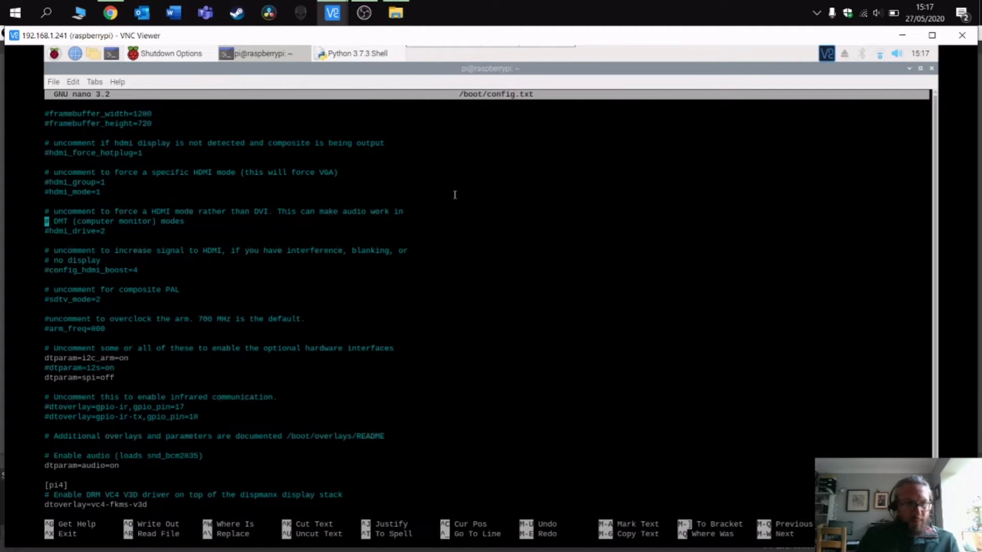
pyautogui.press('Down')
pyautogui.press('Down')
pyautogui.press('Down')
pyautogui.press('Down')
pyautogui.press('Down')
pyautogui.press('Down')
pyautogui.press('Down')
pyautogui.press('Down')
pyautogui.press('Down')
pyautogui.press('Down')
pyautogui.press('Down')
pyautogui.press('Down')
pyautogui.press('Down')
pyautogui.press('Down')
pyautogui.press('Down')
pyautogui.press('Down')
pyautogui.press('Down')
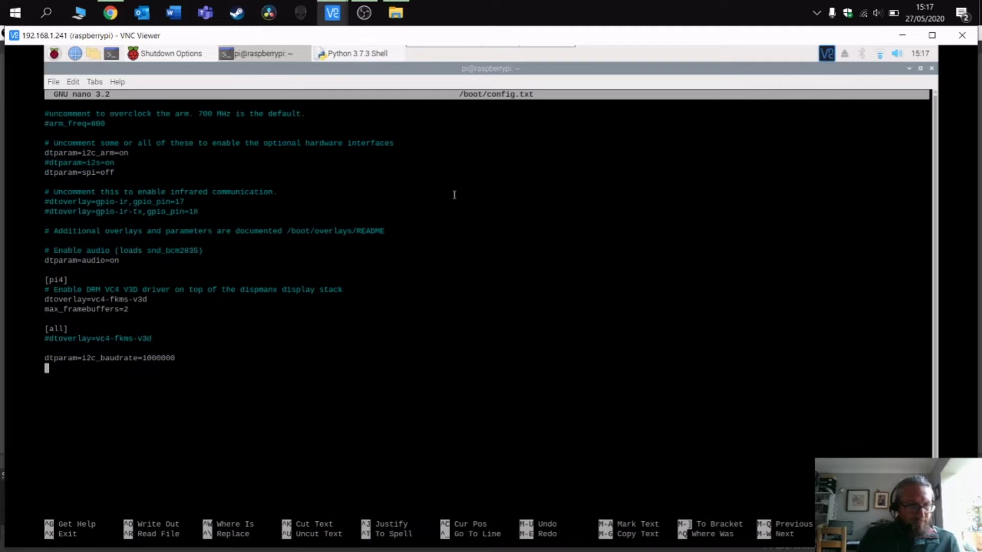
pyautogui.press('Up')
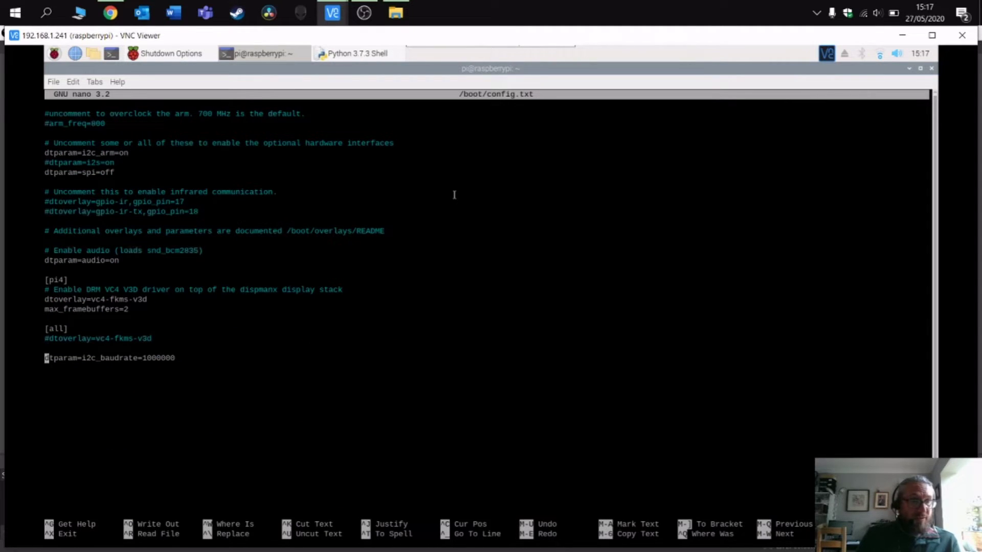
pyautogui.press('Up')
pyautogui.press('Up')
pyautogui.press('Up')
pyautogui.press('Up')
pyautogui.press('Up')
pyautogui.press('Up')
pyautogui.press('Up')
pyautogui.press('Up')
pyautogui.press('Up')
pyautogui.press('Up')
pyautogui.press('Up')
pyautogui.press('Up')
pyautogui.press('Up')
pyautogui.press('Up')
pyautogui.press('Up')
pyautogui.press('Up')
pyautogui.press('Up')
pyautogui.press('Up')
pyautogui.press('Up')
pyautogui.press('Up')
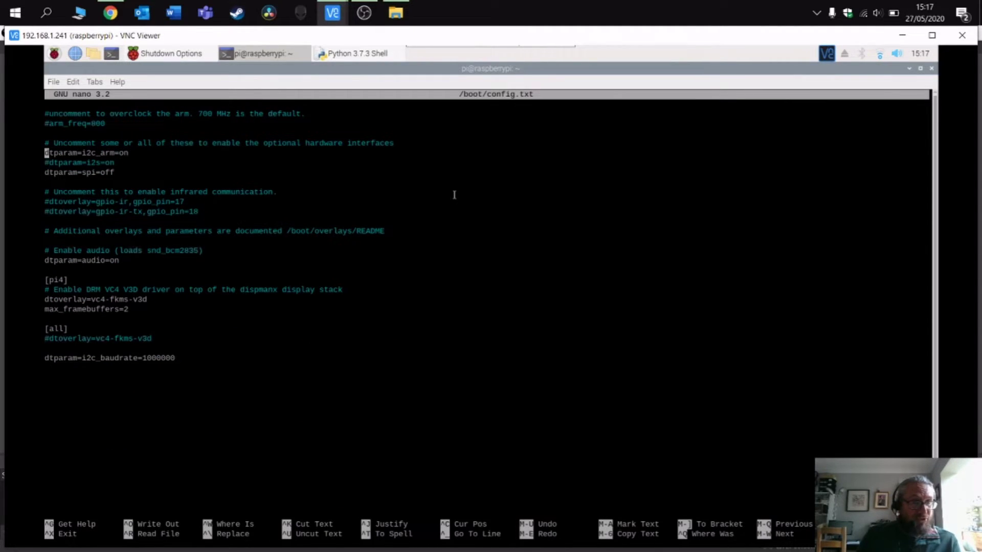
pyautogui.press('Up')
pyautogui.press('Up')
pyautogui.press('Up')
pyautogui.press('Up')
pyautogui.press('Up')
pyautogui.press('Up')
pyautogui.press('Up')
pyautogui.press('Down')
pyautogui.press('Down')
pyautogui.press('Down')
pyautogui.press('Down')
pyautogui.press('Down')
pyautogui.press('Down')
pyautogui.press('Down')
pyautogui.press('Down')
pyautogui.press('Down')
pyautogui.press('Down')
pyautogui.press('Down')
pyautogui.press('Down')
pyautogui.press('Down')
pyautogui.press('Down')
pyautogui.press('Down')
pyautogui.press('Down')
pyautogui.press('Down')
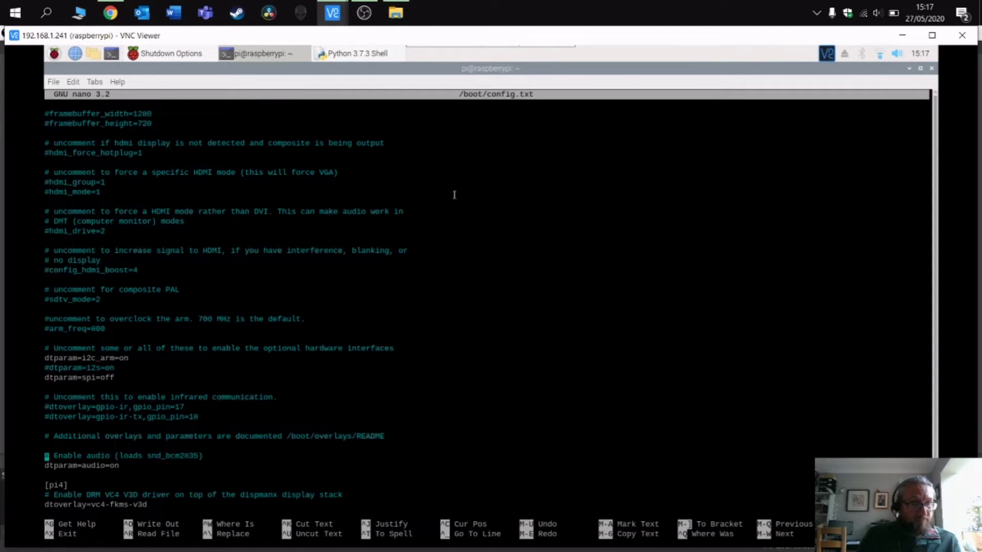
pyautogui.press('Down')
pyautogui.press('Down')
pyautogui.press('Down')
pyautogui.press('Down')
pyautogui.press('Down')
pyautogui.press('Down')
pyautogui.press('Down')
pyautogui.press('Down')
pyautogui.press('Down')
pyautogui.press('Down')
pyautogui.press('Down')
pyautogui.press('Down')
pyautogui.press('Up')
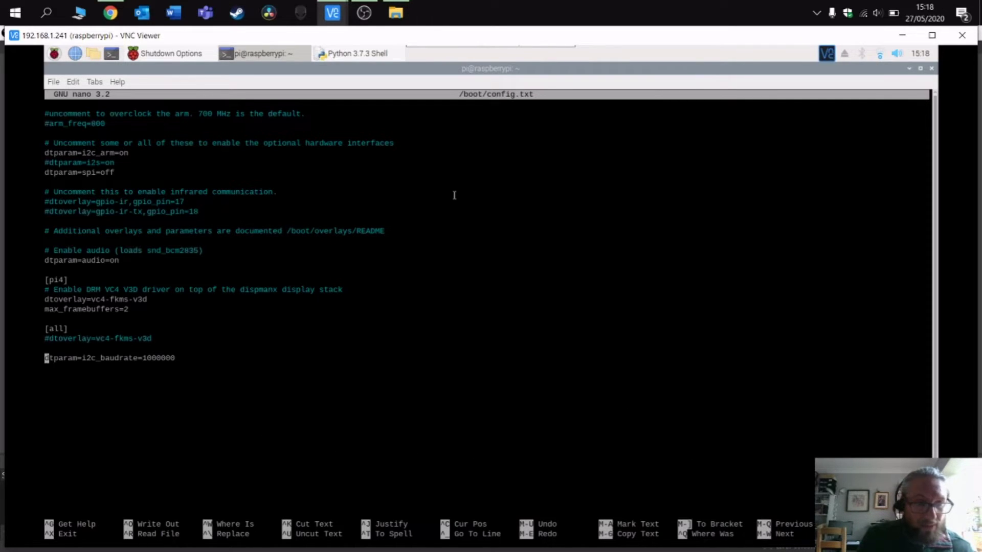
pyautogui.hotkey('ctrl', 'x')
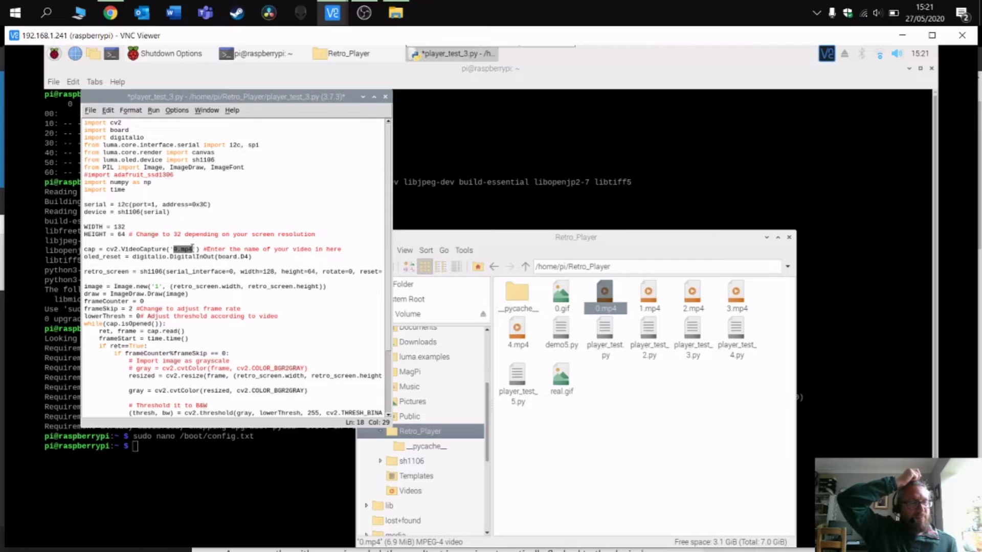
# - Open the Run menu in the player_test_3.py editor
pyautogui.click(154, 110)
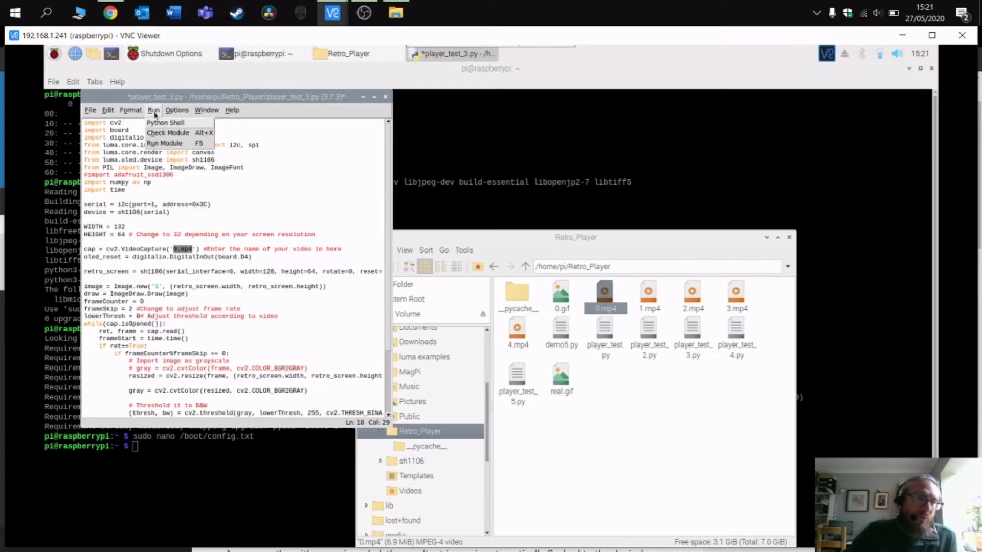
# - Save and run player_test_3.py to play the video, then kill it by closing the shell
pyautogui.click(164, 143)
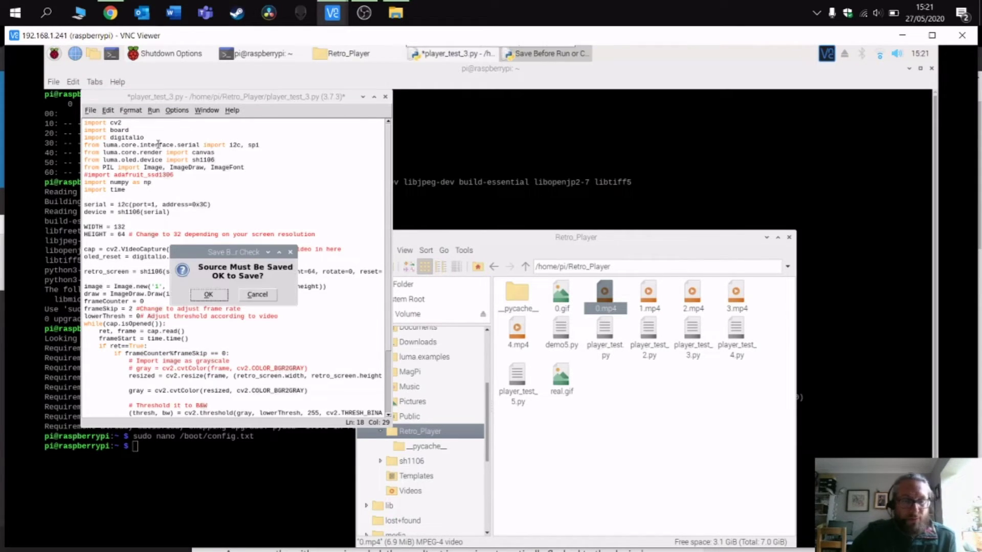
pyautogui.click(208, 295)
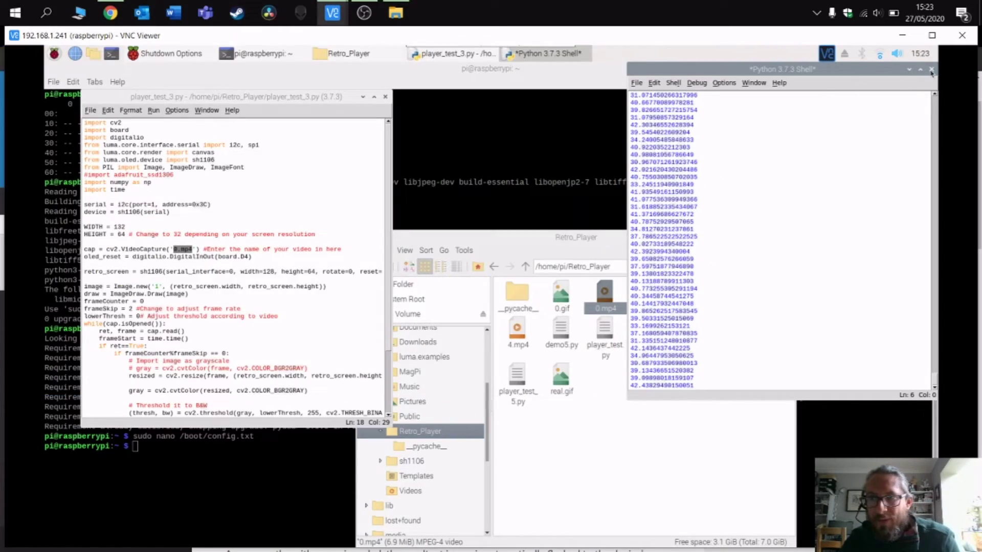
pyautogui.click(931, 69)
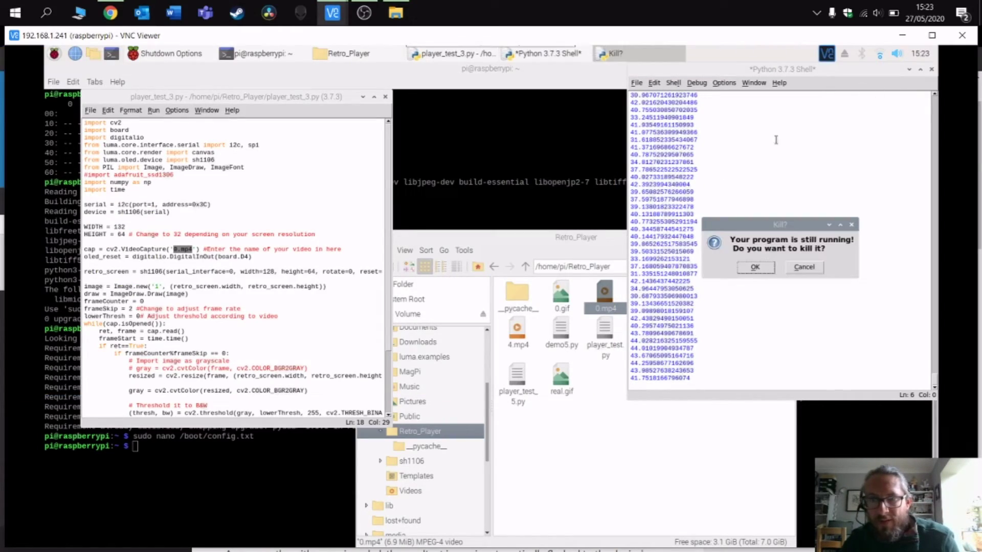
pyautogui.click(755, 266)
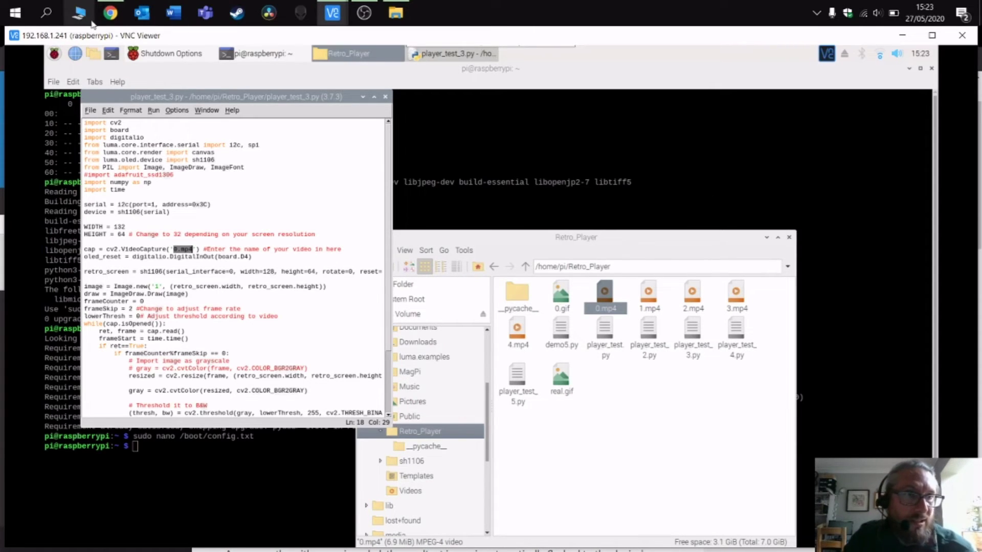
pyautogui.click(110, 12)
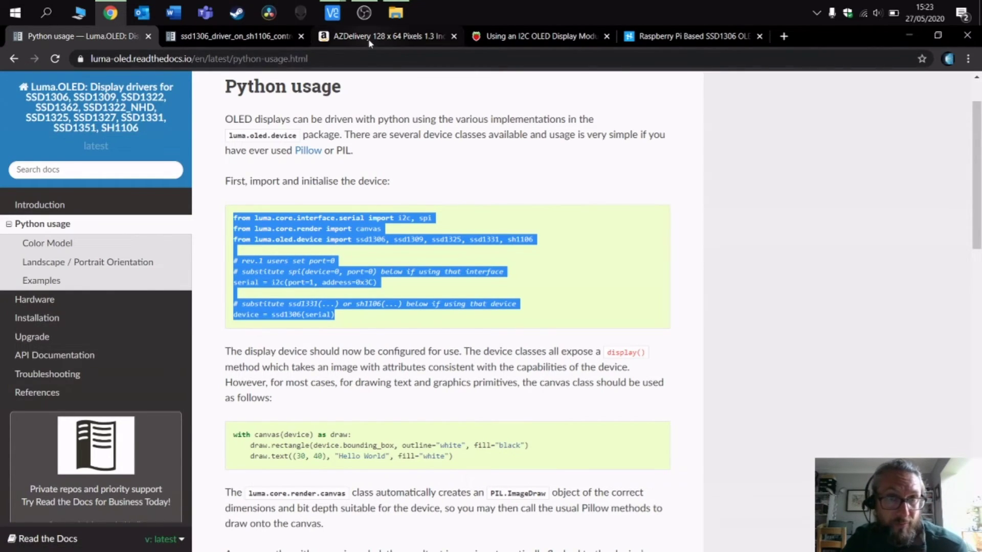
# - View the AZDelivery page and Luma.OLED docs, then close player_test_3.py and the Retro_Player folder
pyautogui.click(380, 36)
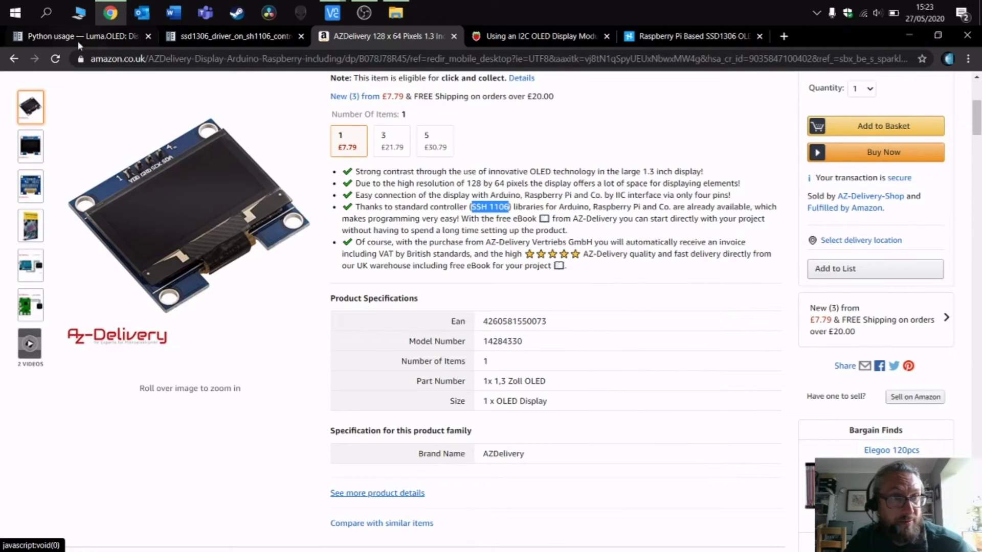
pyautogui.click(82, 37)
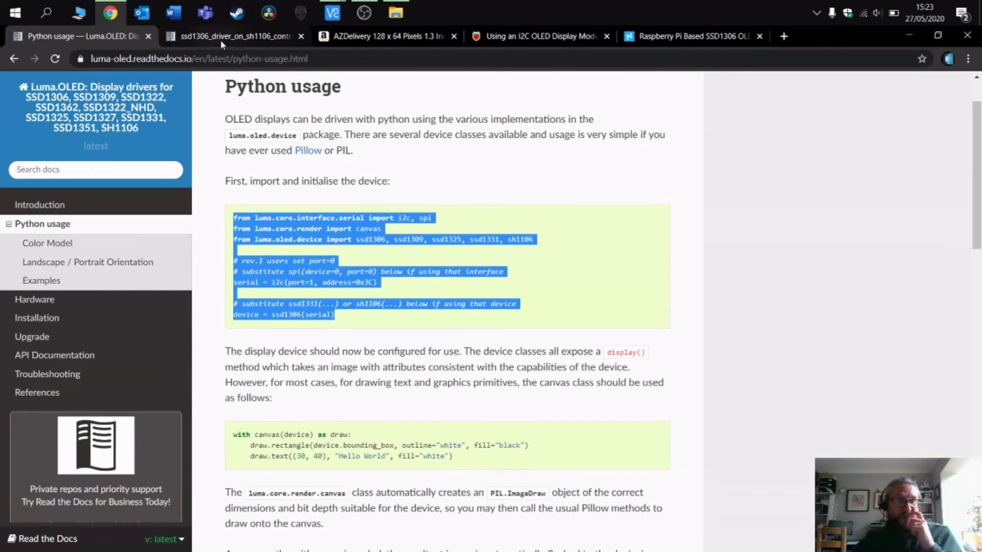
pyautogui.click(333, 12)
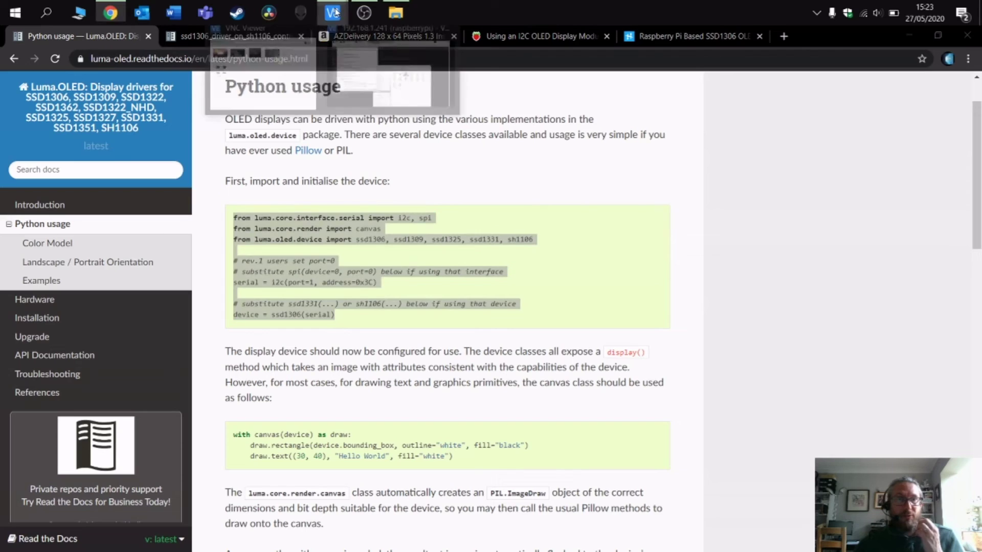
pyautogui.click(412, 122)
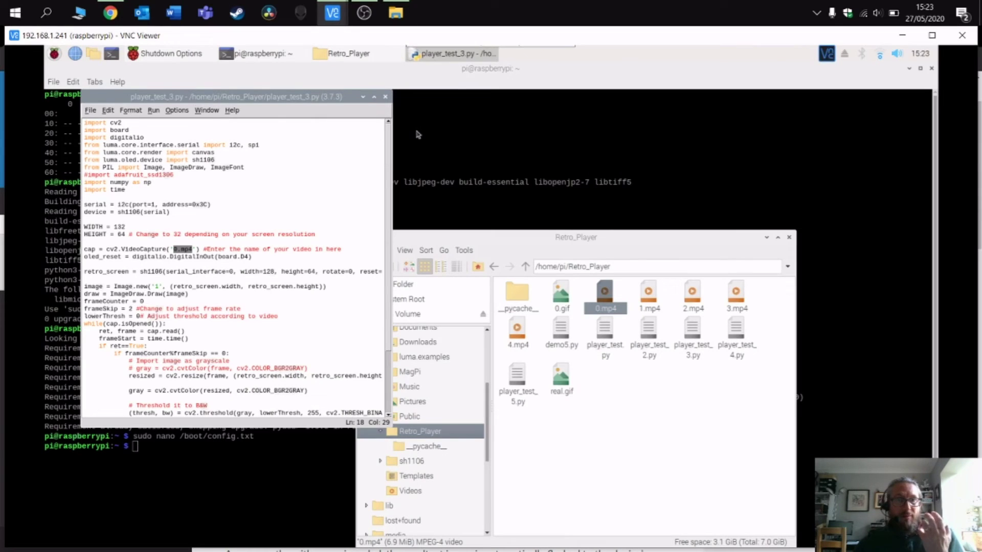
pyautogui.click(385, 97)
pyautogui.click(789, 237)
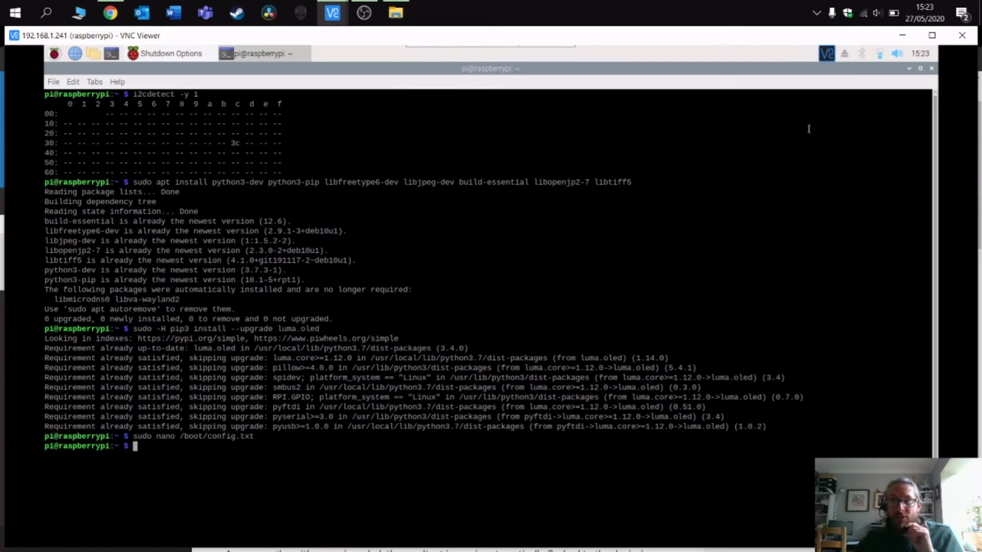